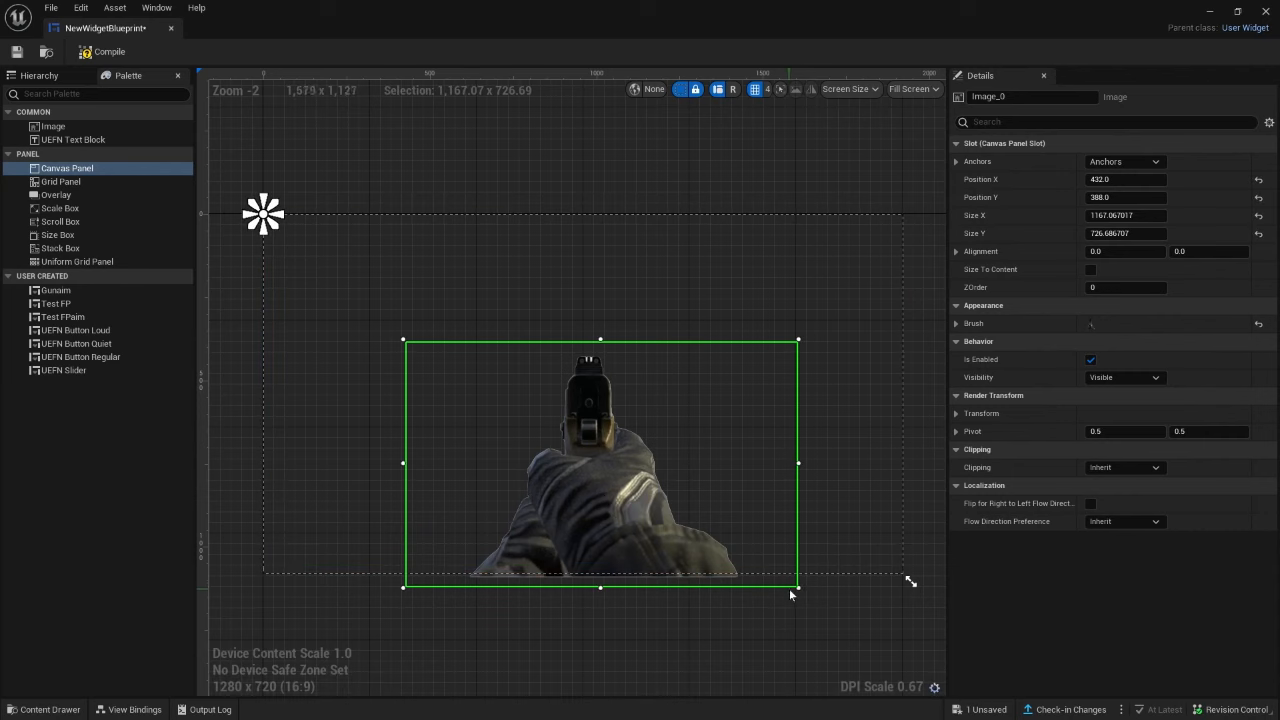
# Enlarge the gun image to about 1483 × 751 and reposition it on the canvas at about X 180, Y 440.
pyautogui.moveTo(795, 587); pyautogui.dragTo(880, 595)
pyautogui.moveTo(665, 512); pyautogui.dragTo(623, 514)
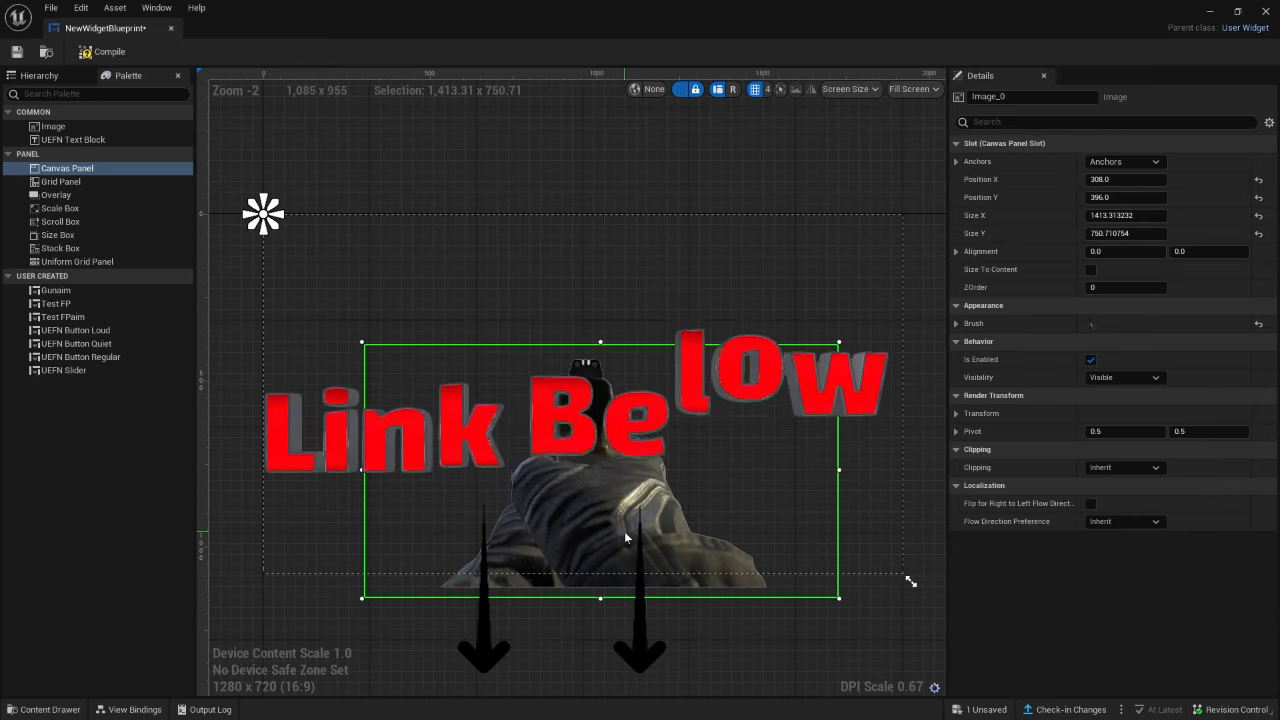
pyautogui.moveTo(609, 485); pyautogui.dragTo(610, 489)
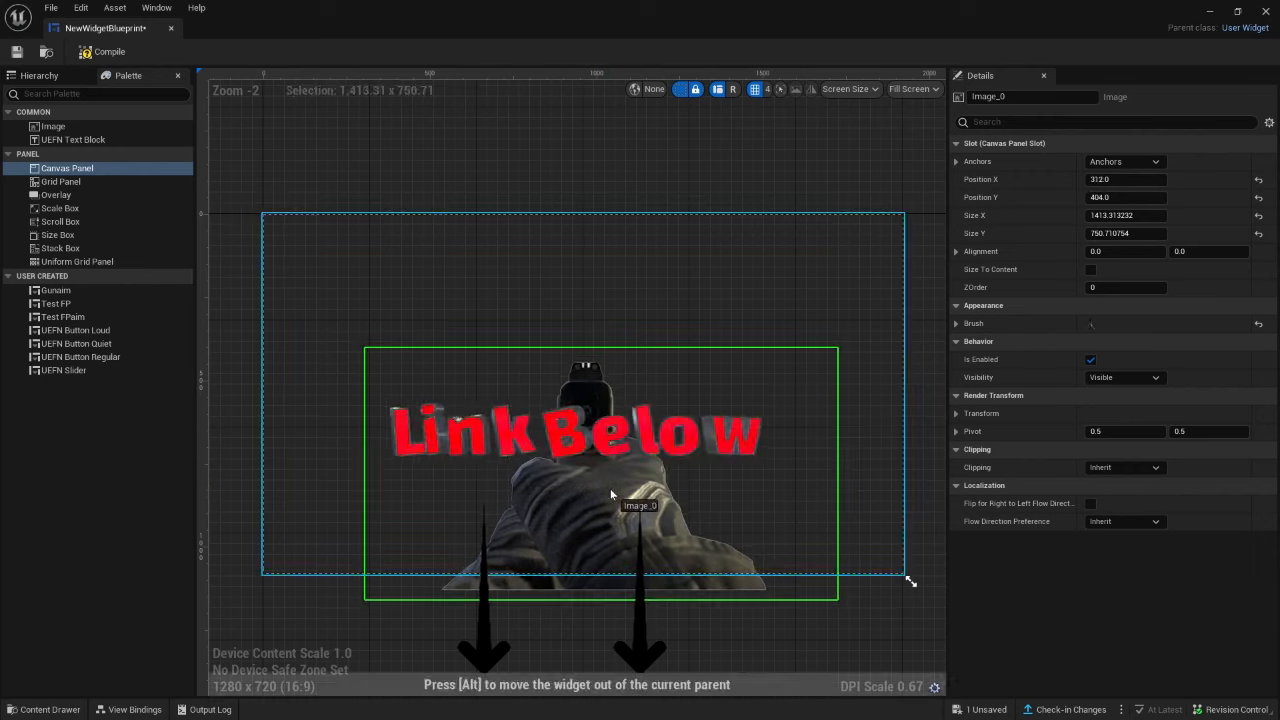
pyautogui.moveTo(360, 473); pyautogui.dragTo(337, 474)
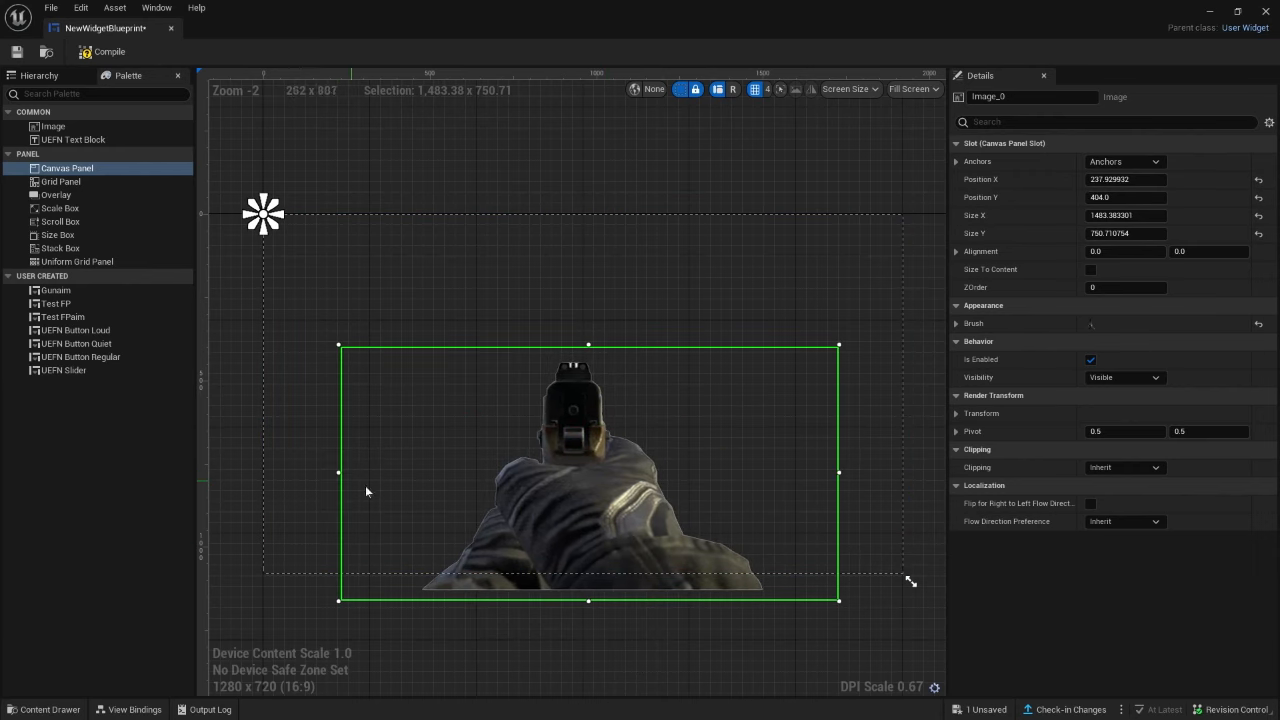
pyautogui.moveTo(578, 541)
pyautogui.mouseDown()
pyautogui.moveTo(610, 541)
pyautogui.moveTo(587, 548)
pyautogui.mouseUp()
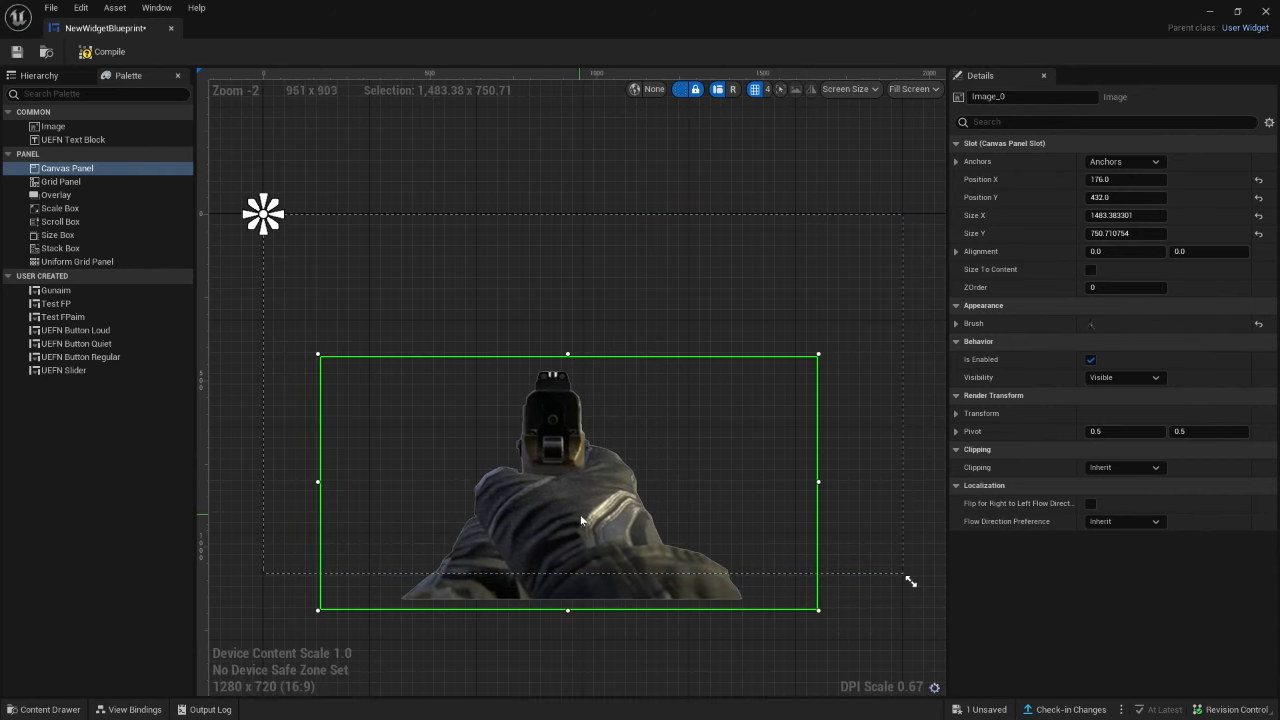
pyautogui.moveTo(581, 518); pyautogui.dragTo(585, 520)
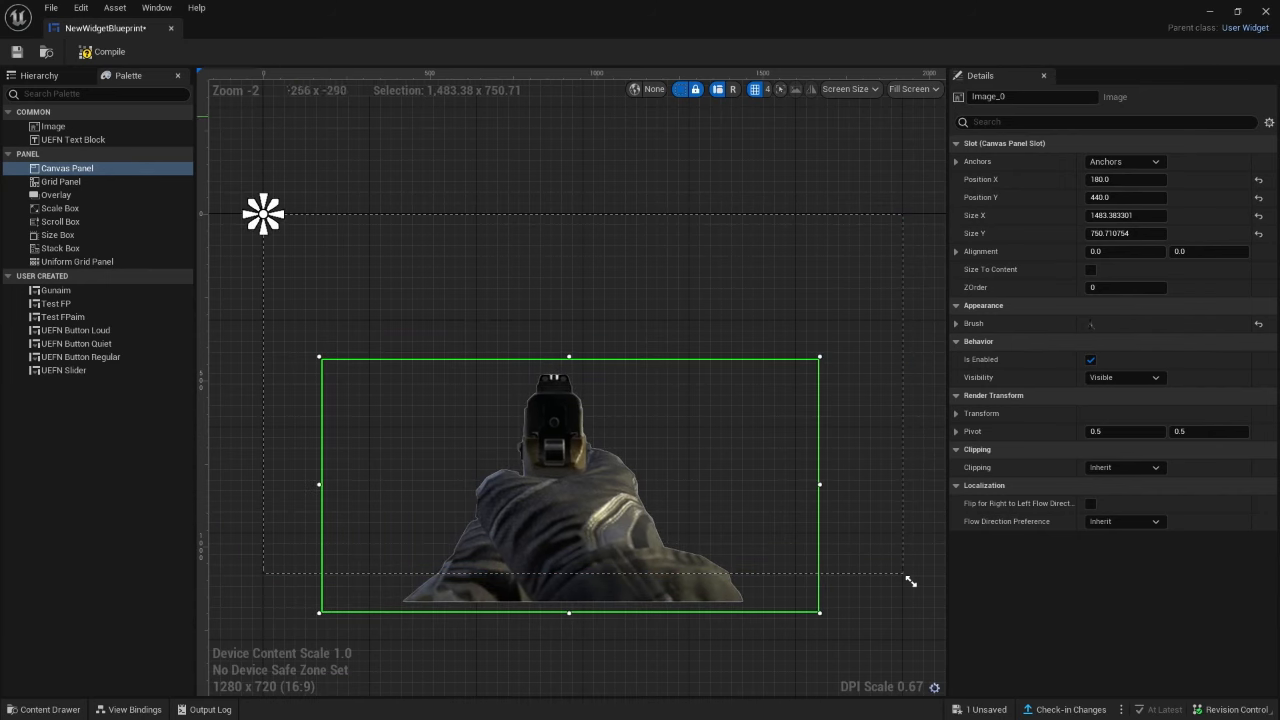
# Compile NewWidgetBlueprint and close its editor.
pyautogui.click(95, 53)
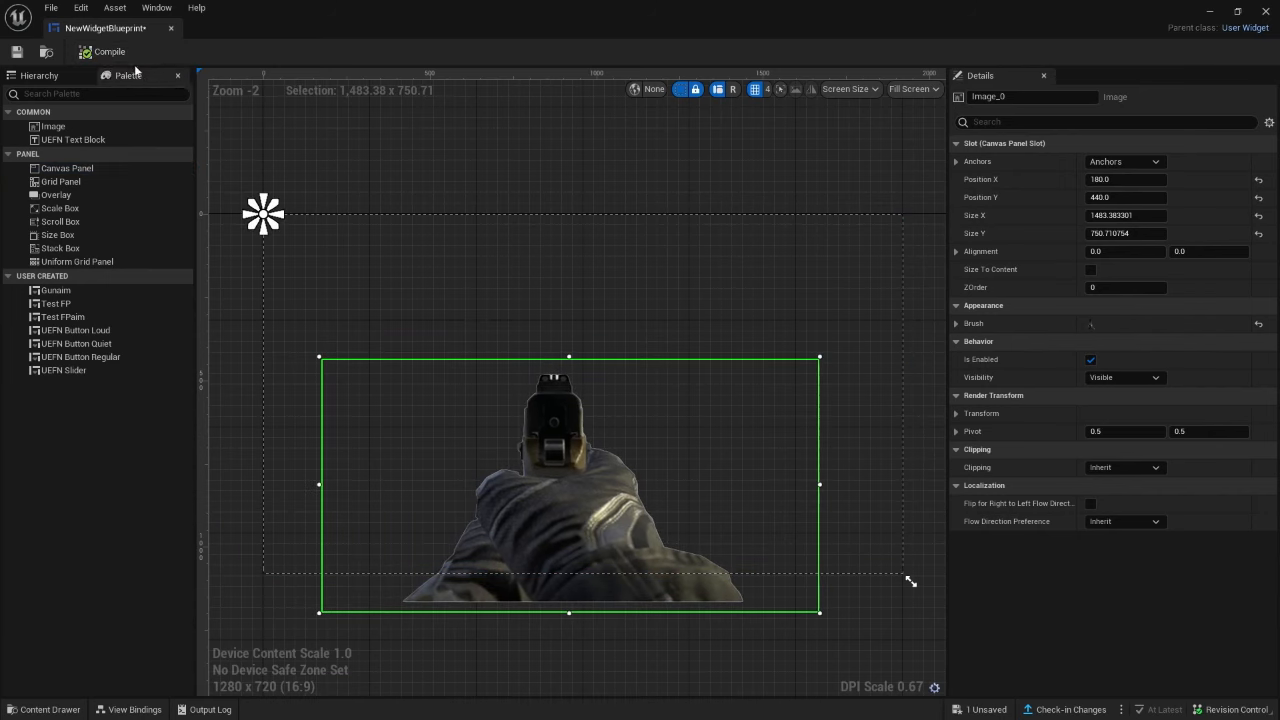
pyautogui.click(171, 29)
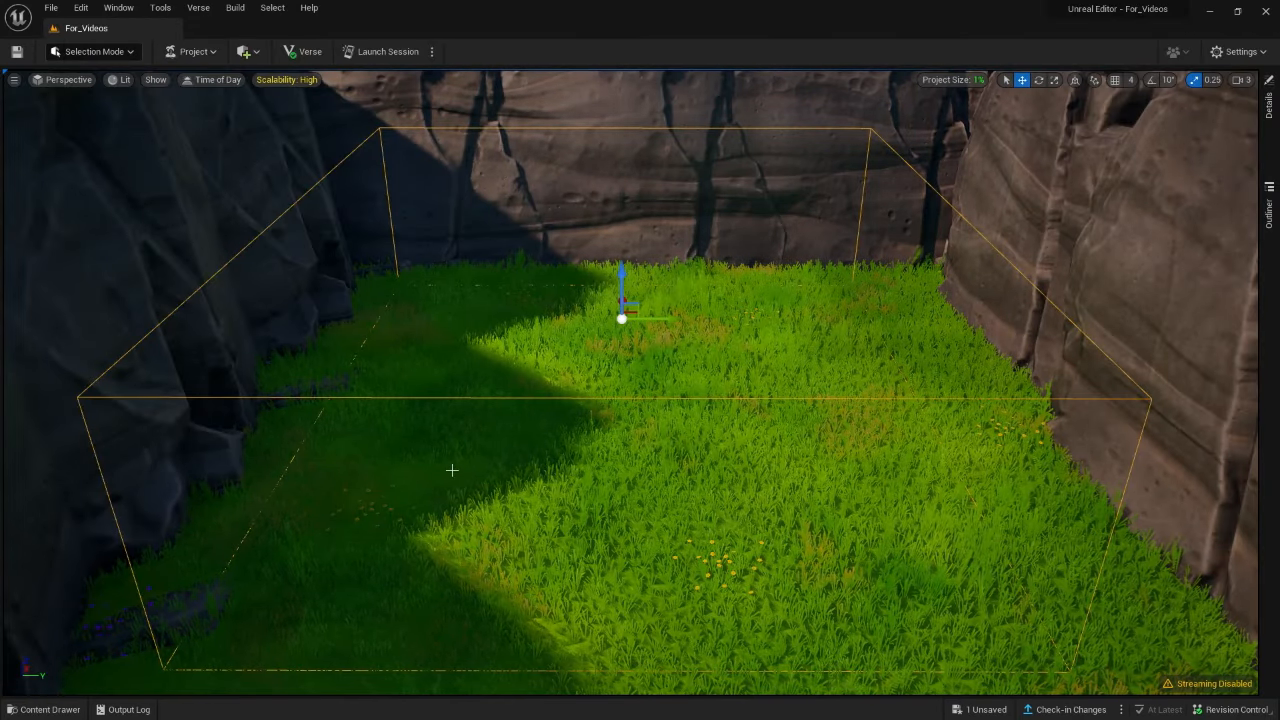
# Browse the Fortnite content's Devices folder and search it for "hud".
pyautogui.moveTo(452, 470); pyautogui.dragTo(485, 515, button='right')
pyautogui.press('s')
pyautogui.press('w')
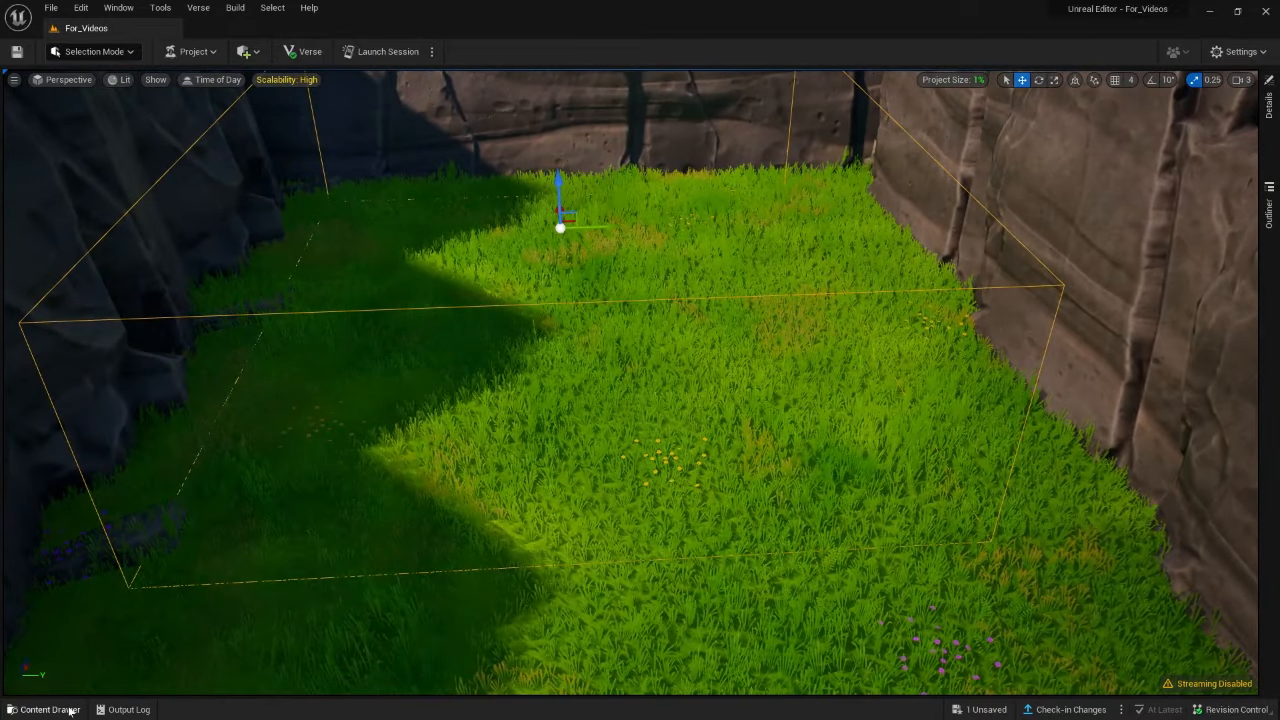
pyautogui.click(68, 710)
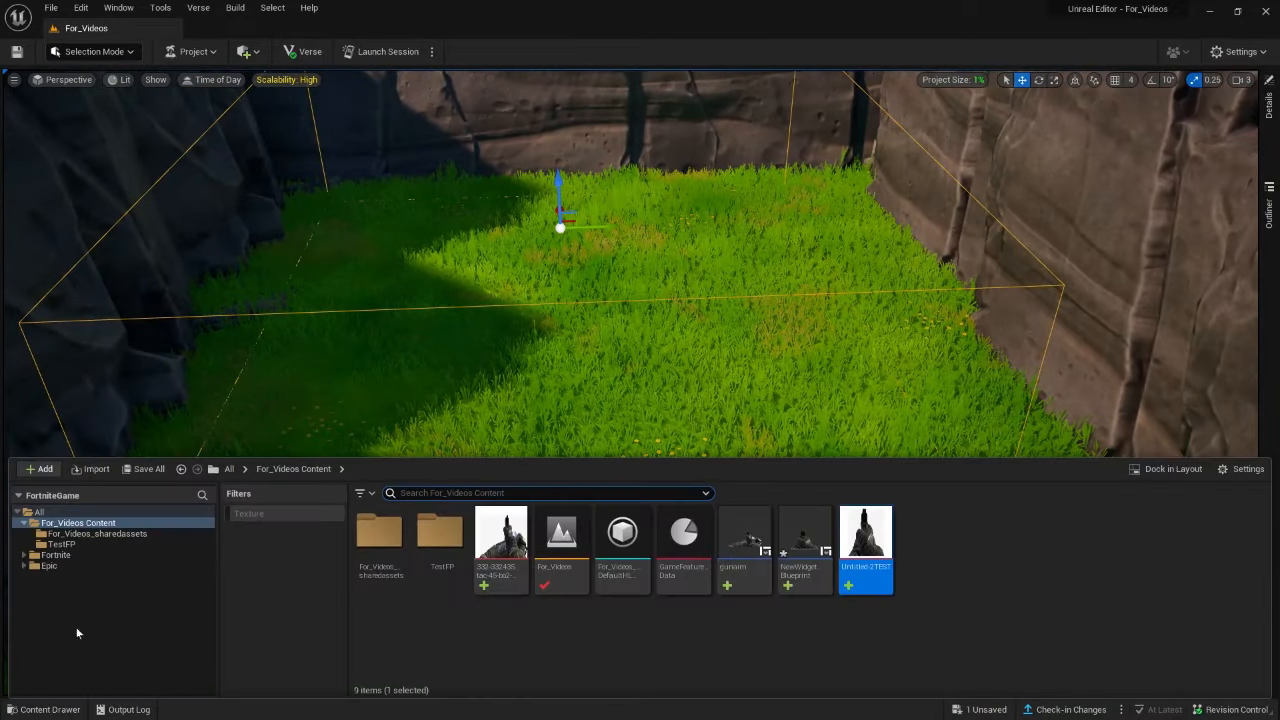
pyautogui.click(56, 555)
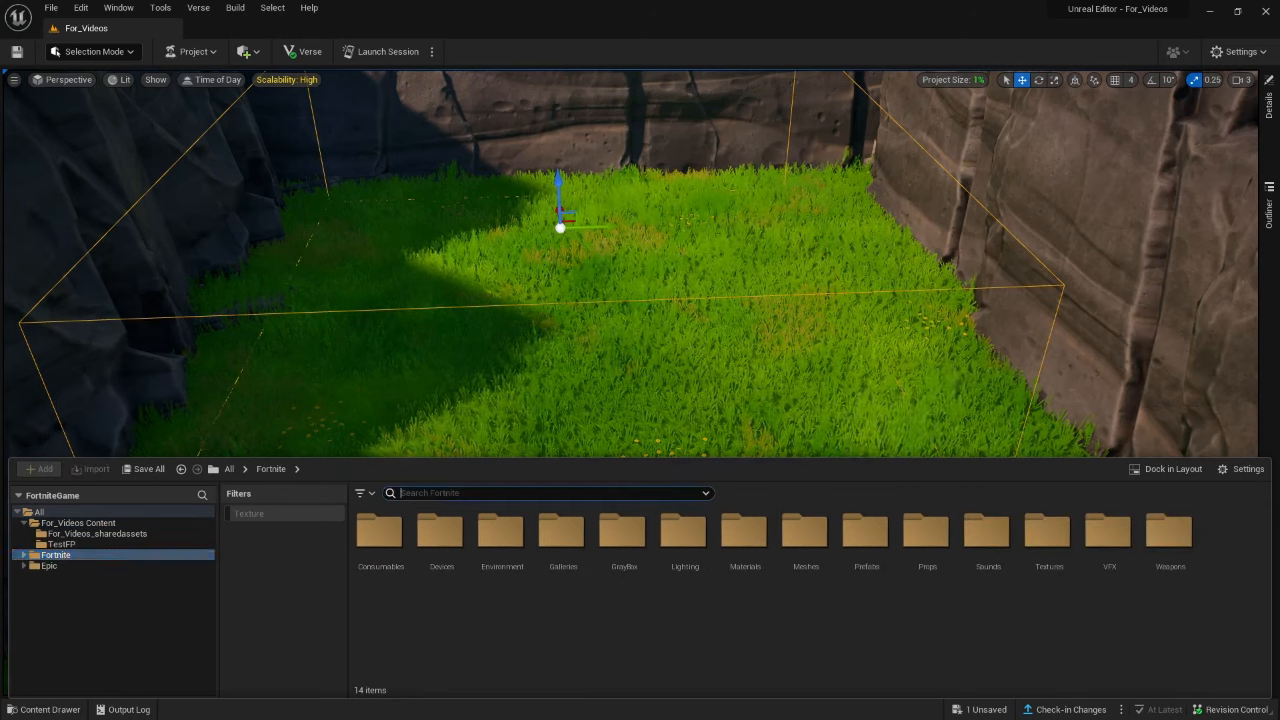
pyautogui.doubleClick(441, 532)
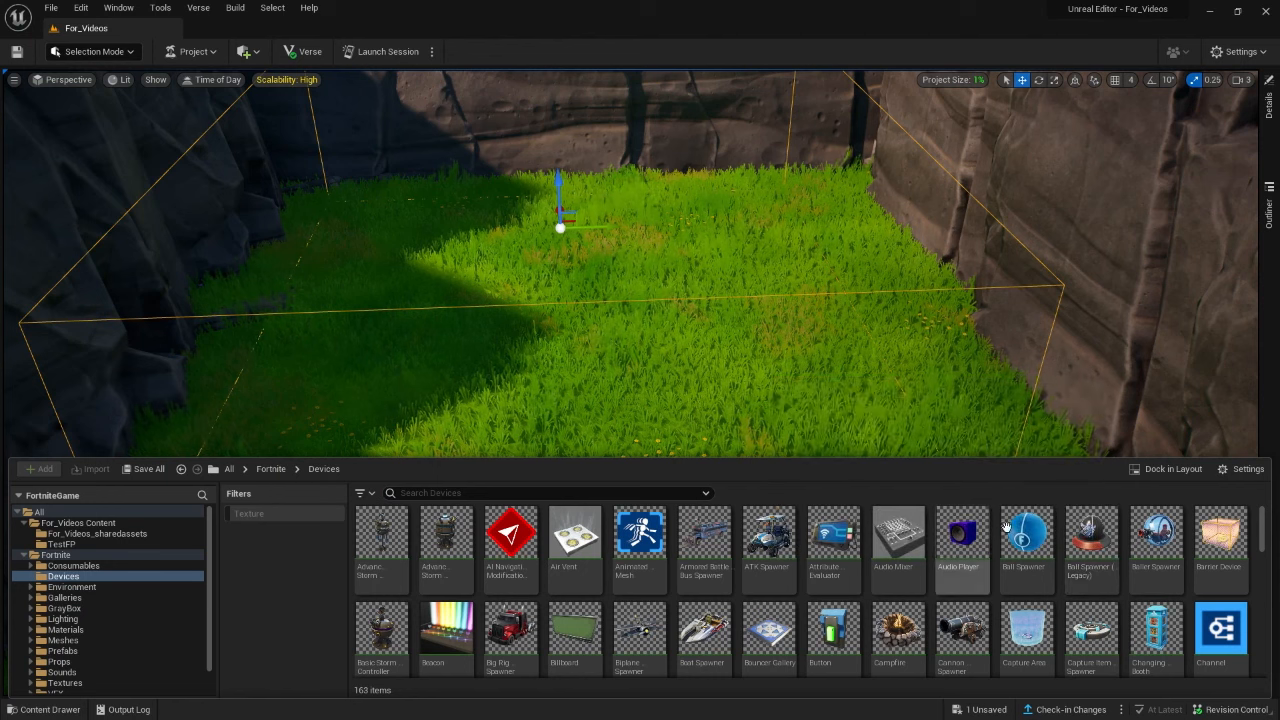
pyautogui.scroll(-5, 806, 594)
pyautogui.scroll(3, 806, 594)
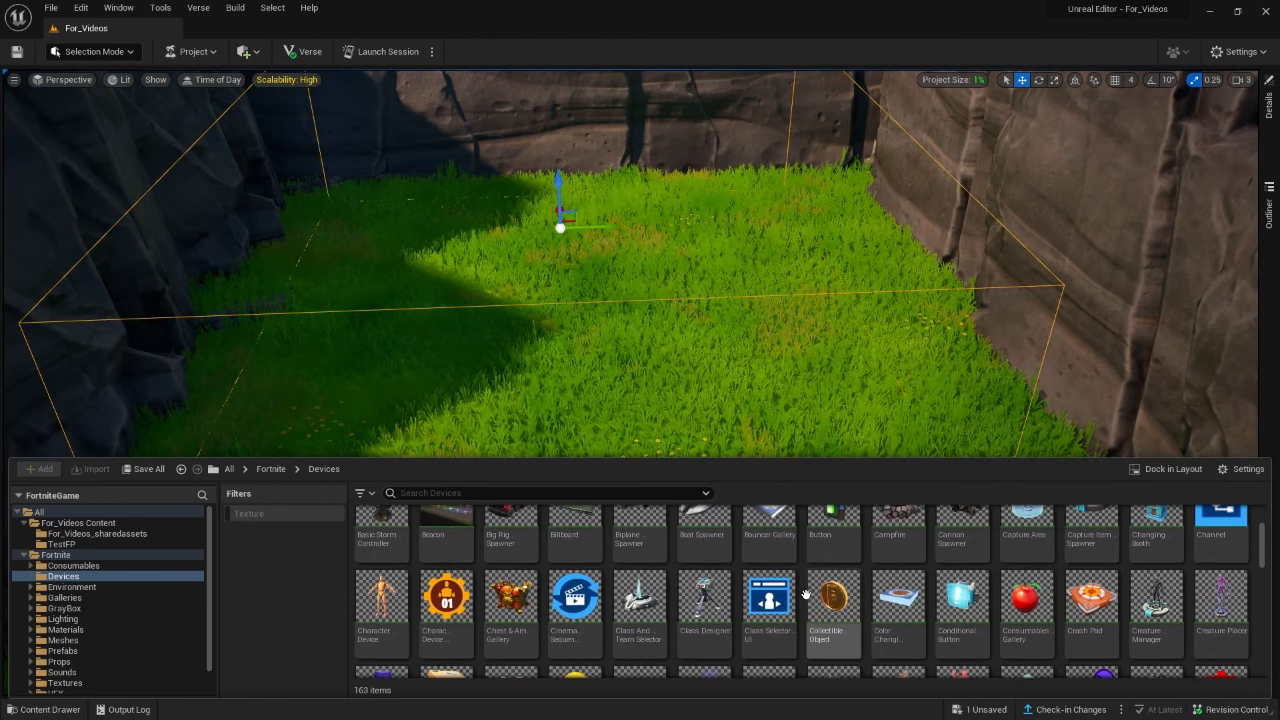
pyautogui.scroll(-3, 806, 594)
pyautogui.moveTo(1266, 572); pyautogui.dragTo(1266, 582)
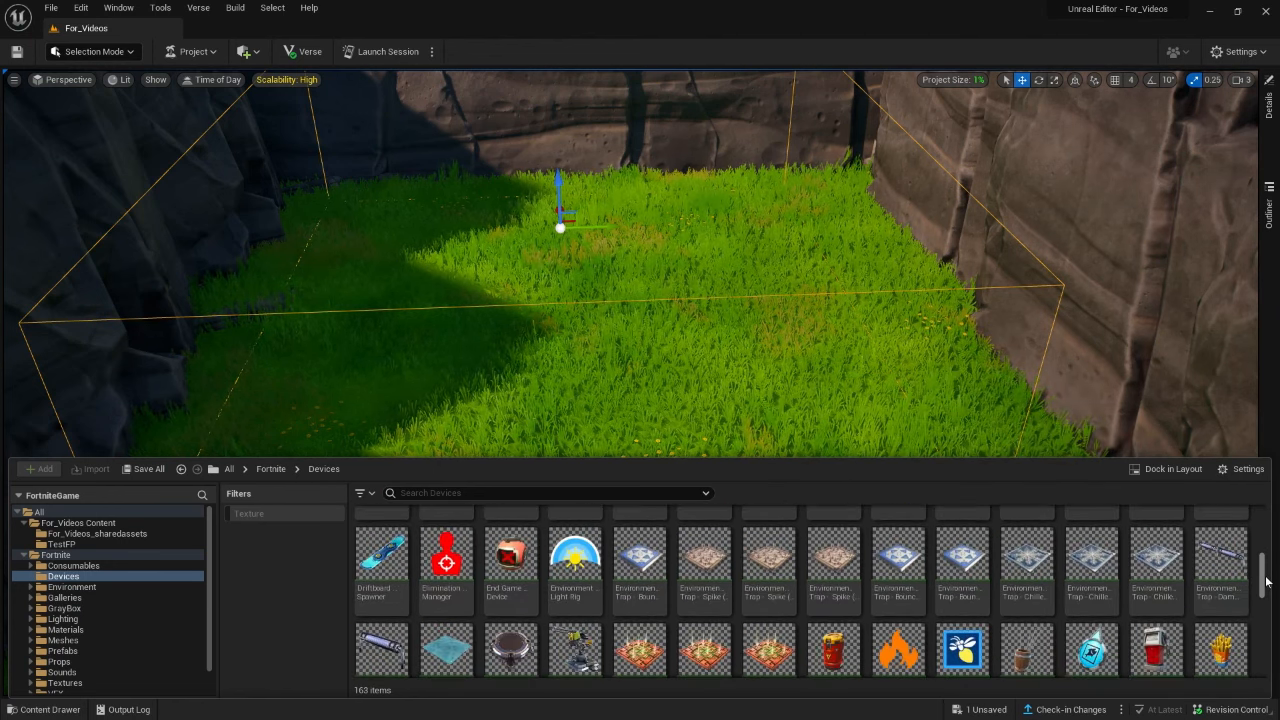
pyautogui.write('hud')
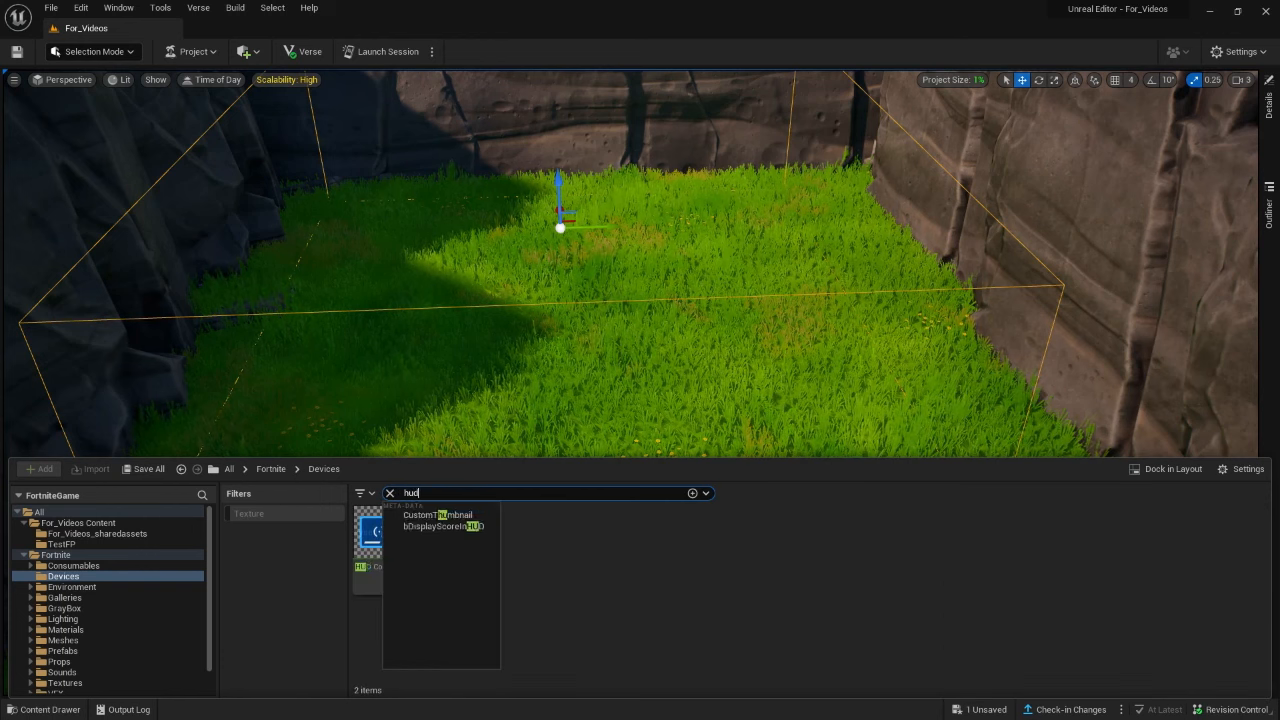
# Place two HUD Message Devices next to each other on the grass near the rock wall.
pyautogui.click(630, 570)
pyautogui.moveTo(518, 420); pyautogui.dragTo(690, 510, button='right')
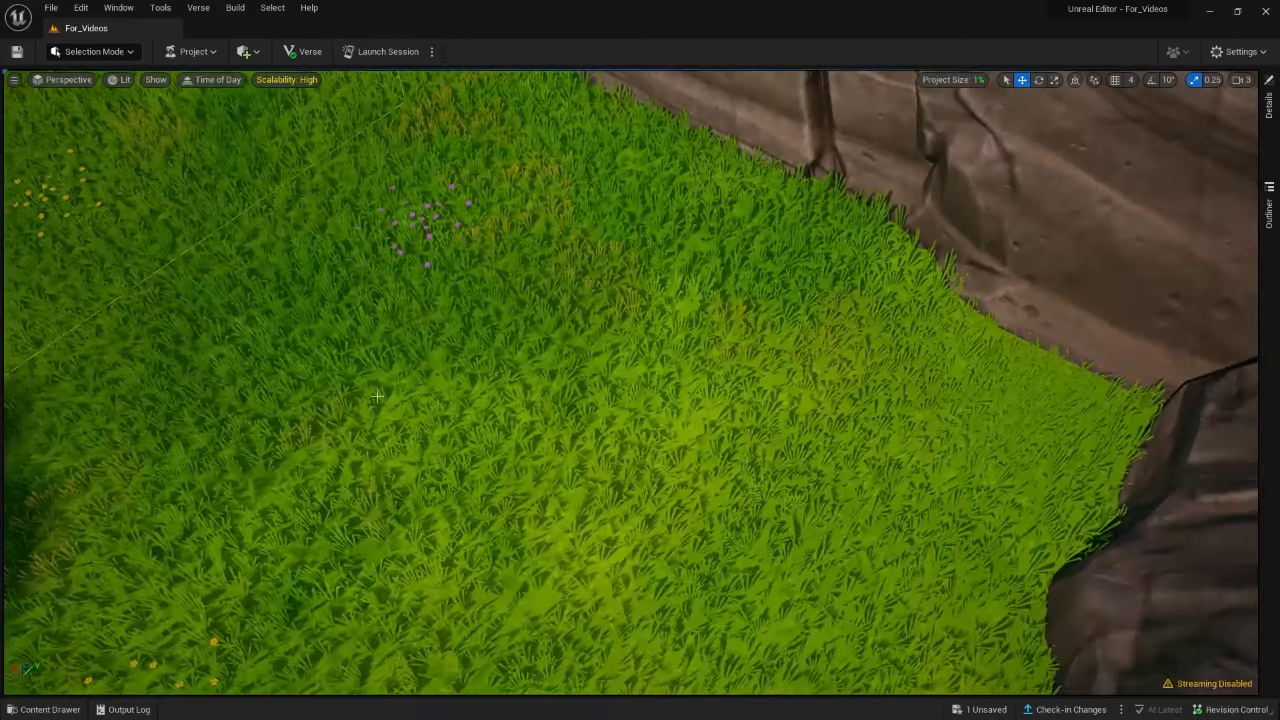
pyautogui.click(42, 709)
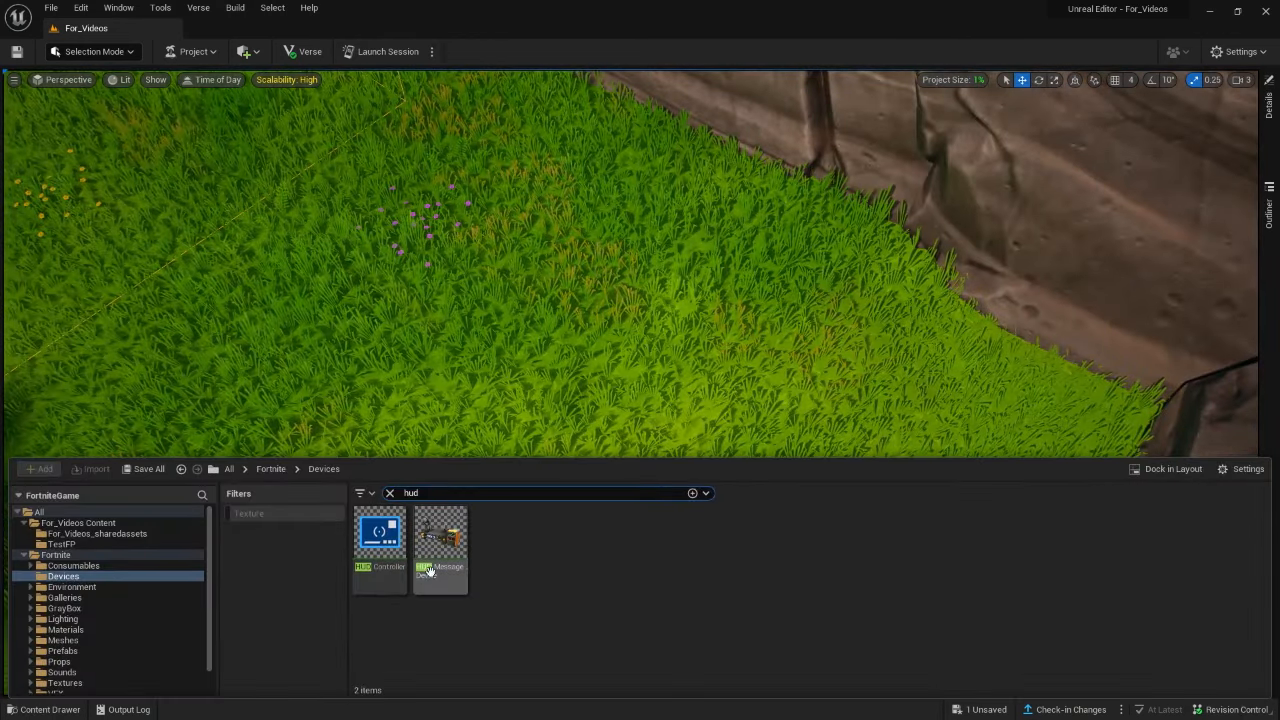
pyautogui.moveTo(437, 537); pyautogui.dragTo(583, 202)
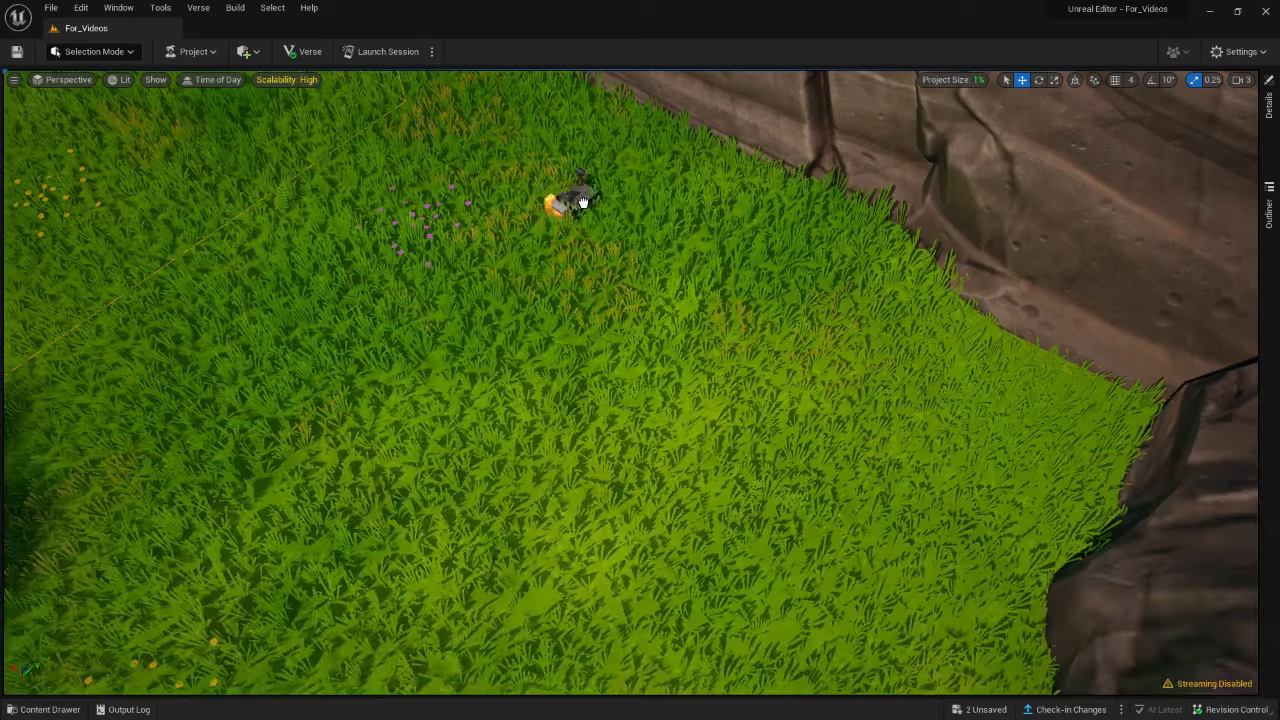
pyautogui.click(55, 711)
pyautogui.click(437, 563)
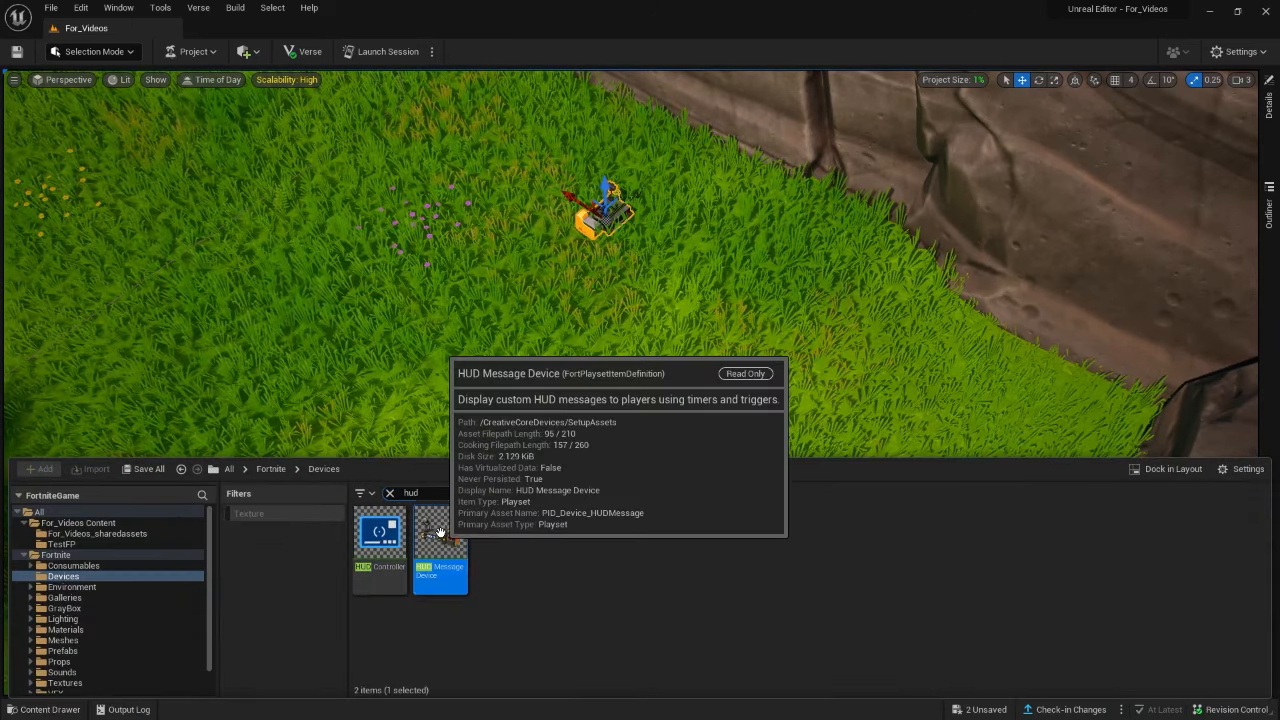
pyautogui.moveTo(437, 563); pyautogui.dragTo(663, 303)
pyautogui.moveTo(680, 253); pyautogui.dragTo(680, 252)
# Search the devices for "mutat" and place a Mutator Zone in the middle of the grass clearing.
pyautogui.moveTo(680, 252); pyautogui.dragTo(580, 95, button='right')
pyautogui.click(44, 709)
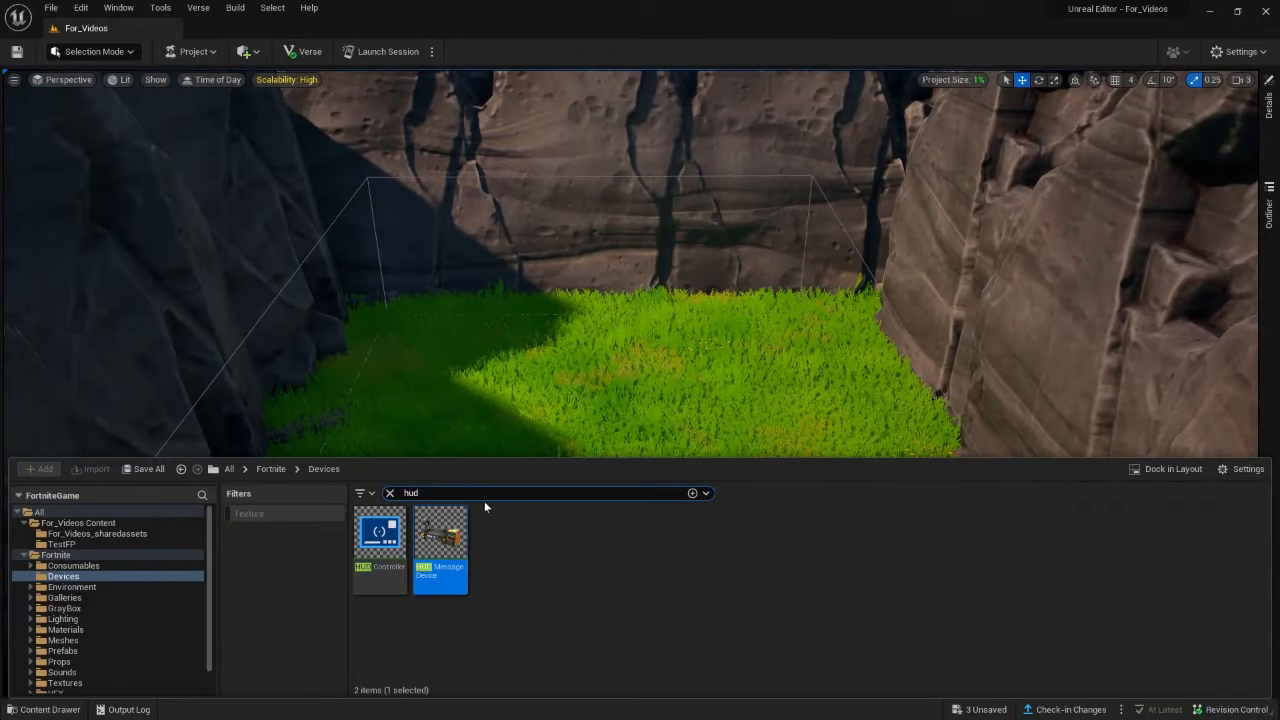
pyautogui.click(390, 493)
pyautogui.write('m')
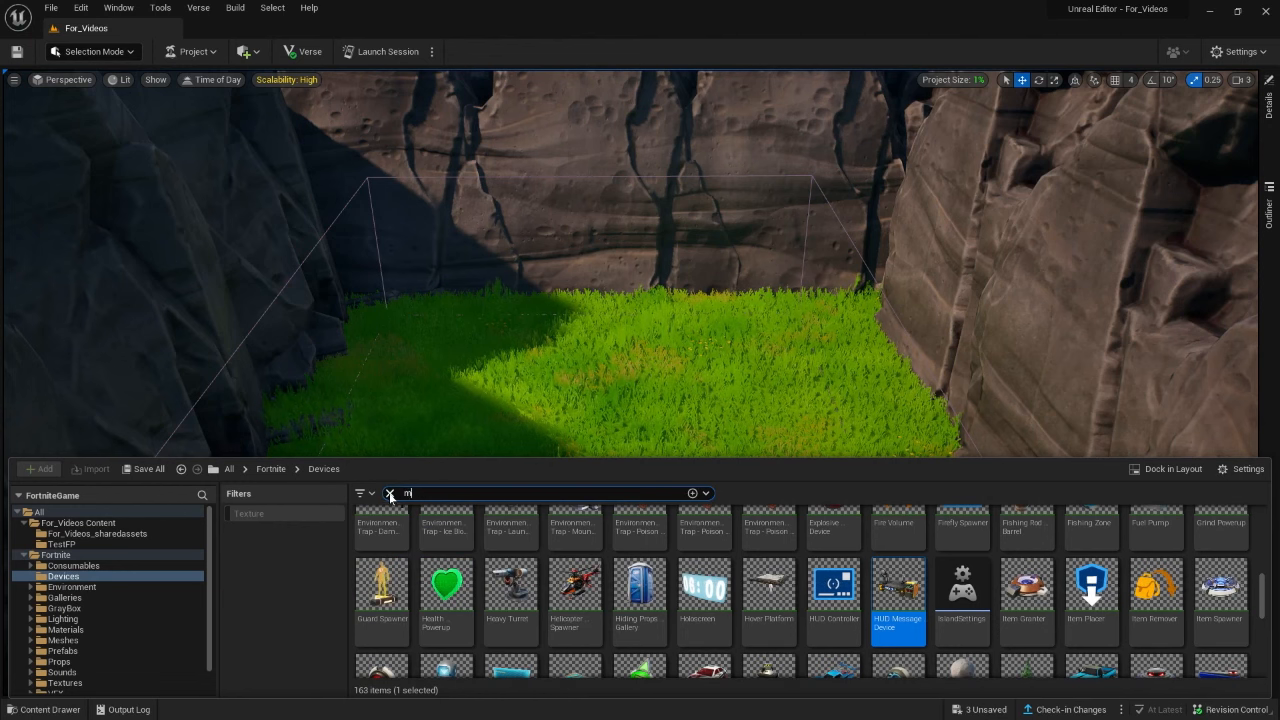
pyautogui.write('utar')
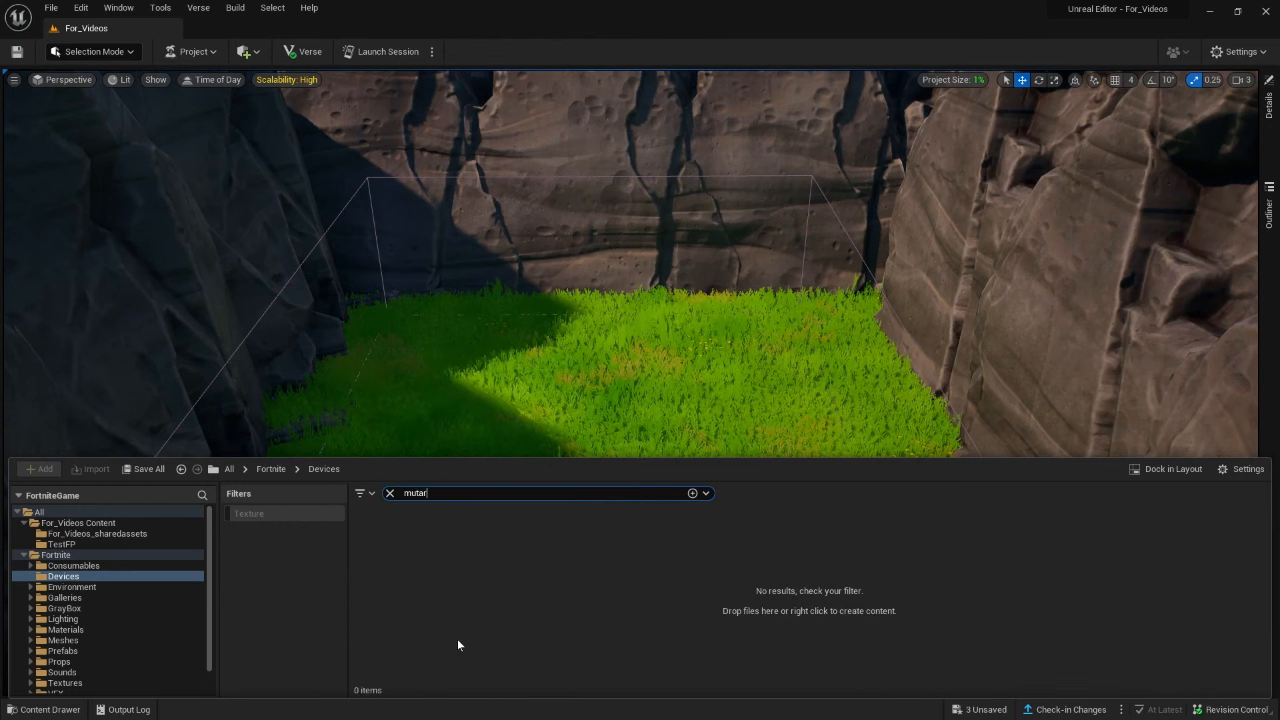
pyautogui.press('BackSpace')
pyautogui.write('t')
pyautogui.moveTo(380, 548); pyautogui.dragTo(621, 434)
pyautogui.moveTo(618, 363); pyautogui.dragTo(618, 352)
# Flip the Mutator Zone about 180° around its X axis and raise it above the grass to a Z location of about 560.
pyautogui.moveTo(618, 352); pyautogui.dragTo(620, 265, button='right')
pyautogui.press('w')
pyautogui.press('q')
pyautogui.press('e')
pyautogui.press('s')
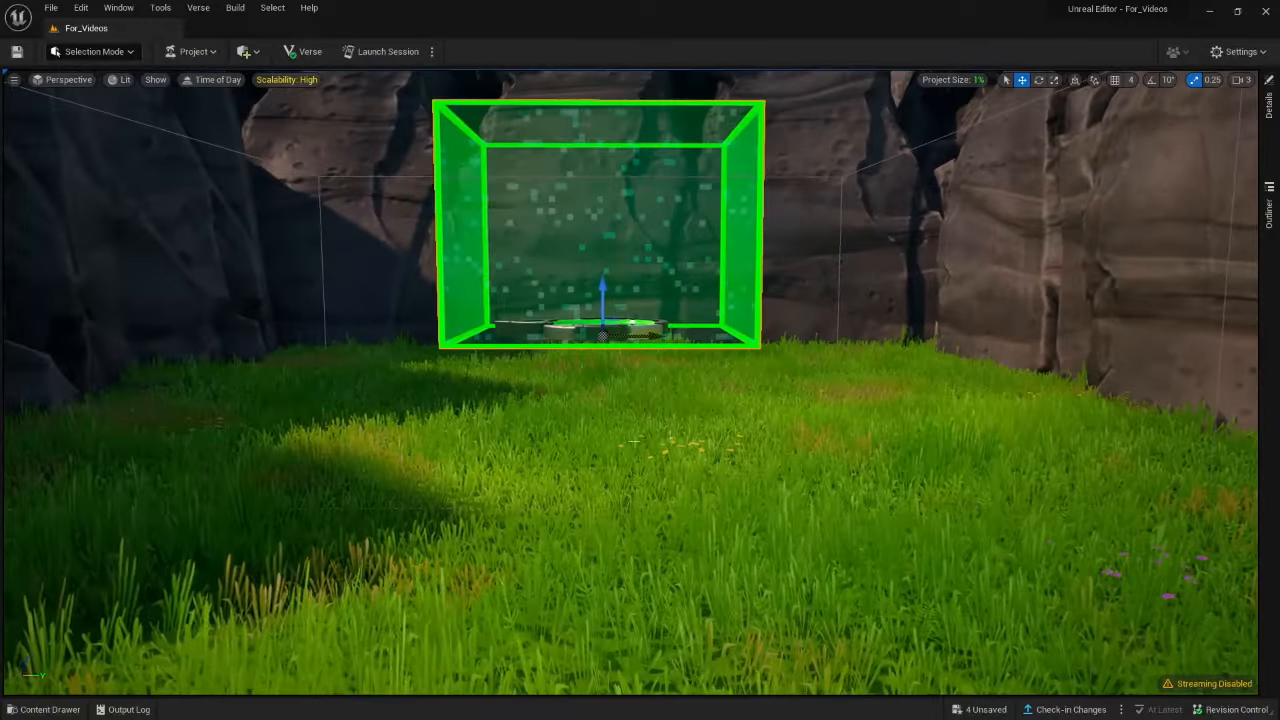
pyautogui.press('e')
pyautogui.moveTo(650, 287); pyautogui.dragTo(835, 470)
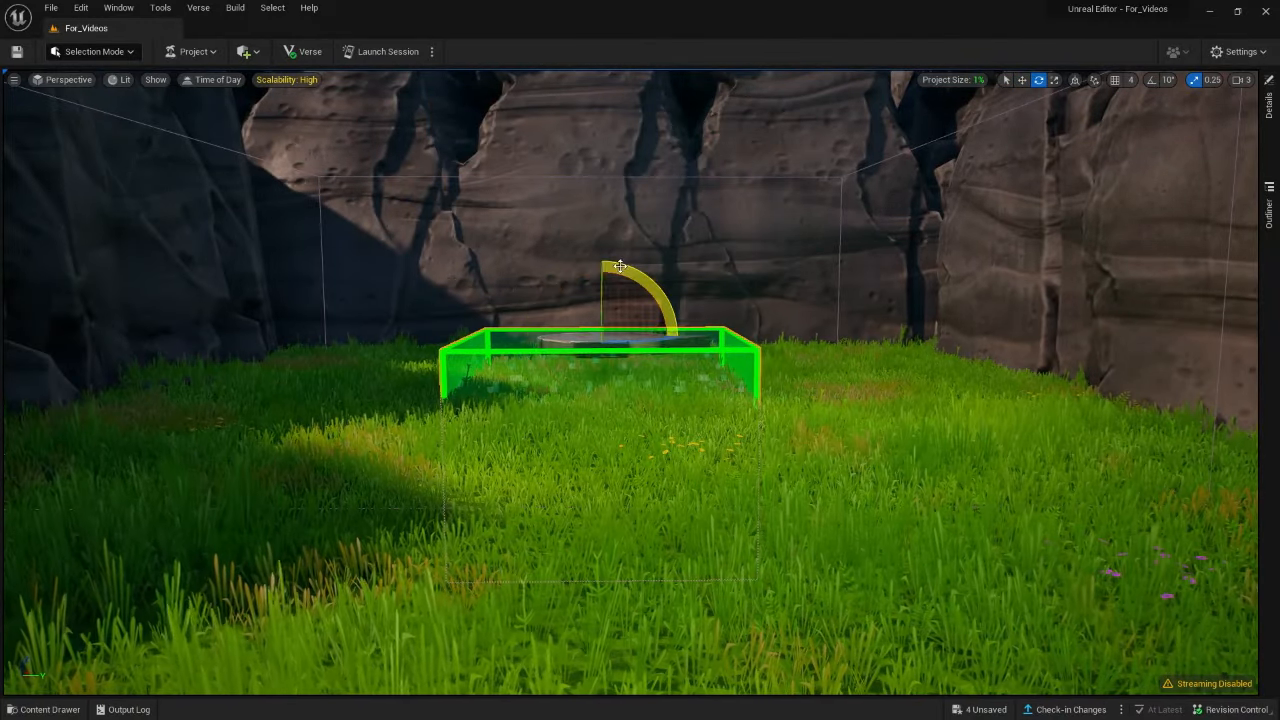
pyautogui.press('w')
pyautogui.moveTo(602, 374); pyautogui.dragTo(543, 118)
# Set the Mutator Zone's scale to 3 on X, 3 on Y and 1 on Z.
pyautogui.press('w')
pyautogui.moveTo(543, 118); pyautogui.dragTo(545, 229, button='right')
pyautogui.press('s')
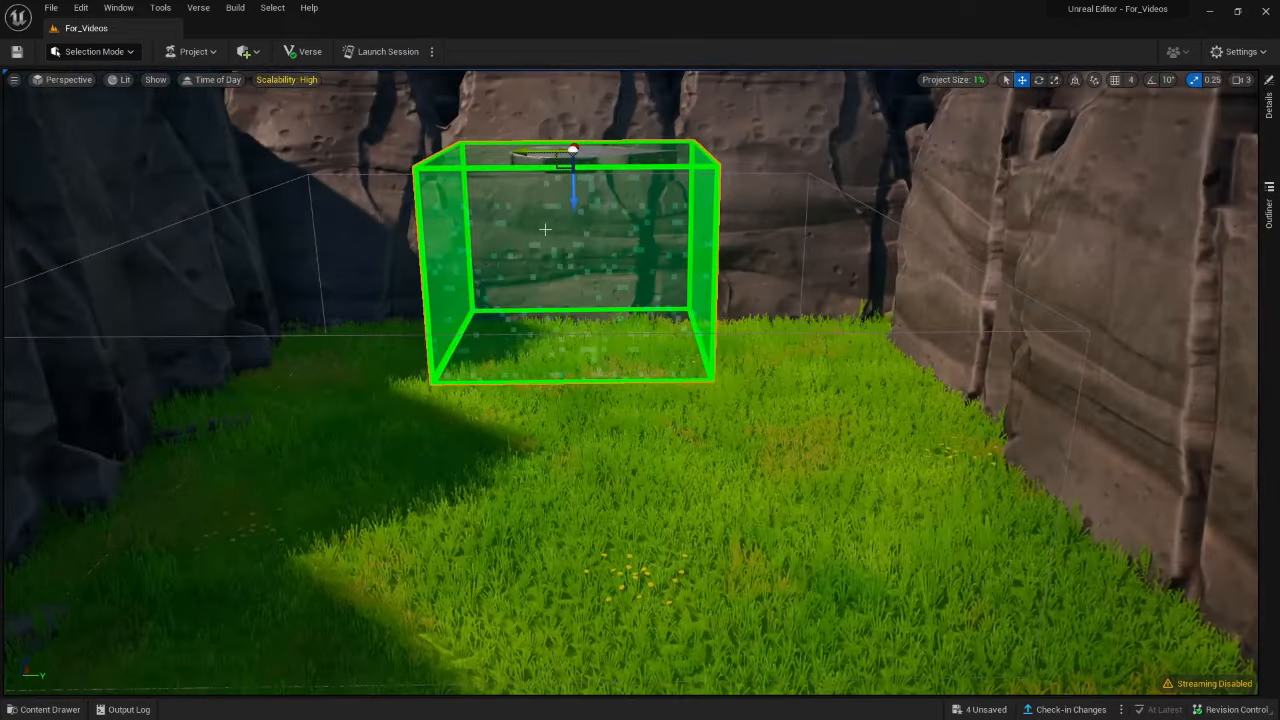
pyautogui.click(1271, 108)
pyautogui.moveTo(740, 330); pyautogui.dragTo(635, 340, button='right')
pyautogui.press('w')
pyautogui.press('w')
pyautogui.press('s')
pyautogui.click(1269, 108)
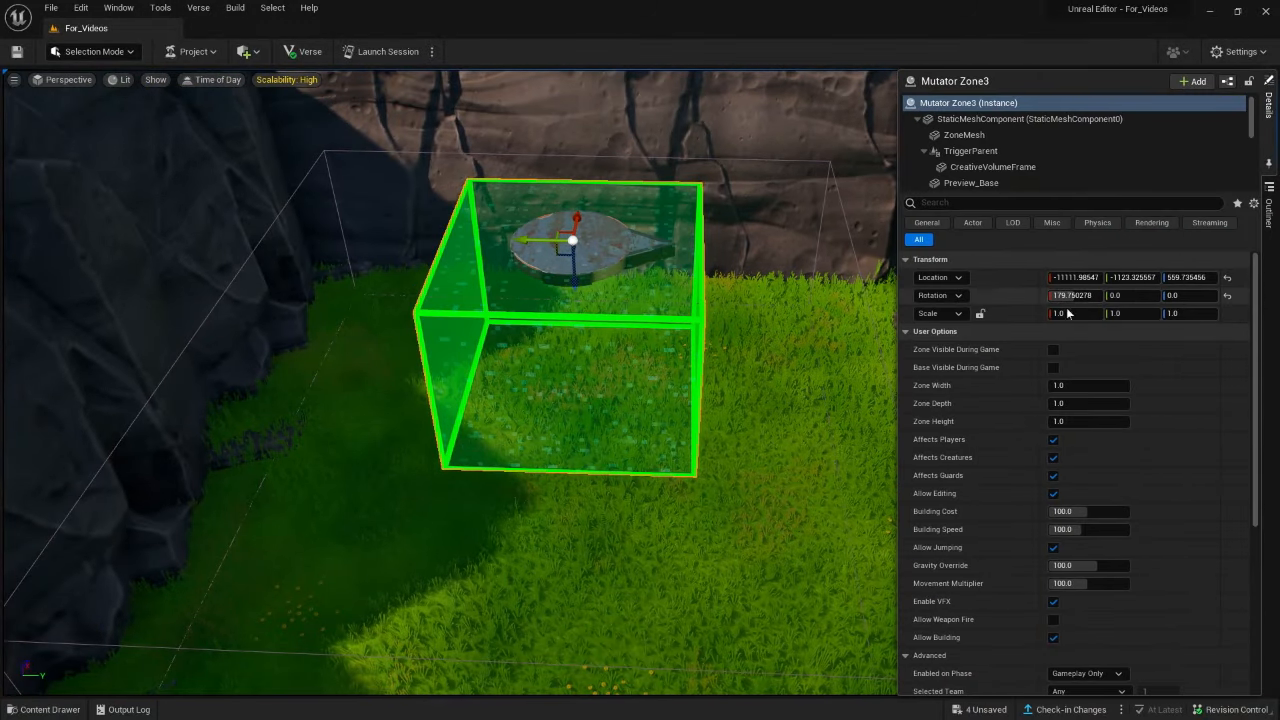
pyautogui.click(1060, 314)
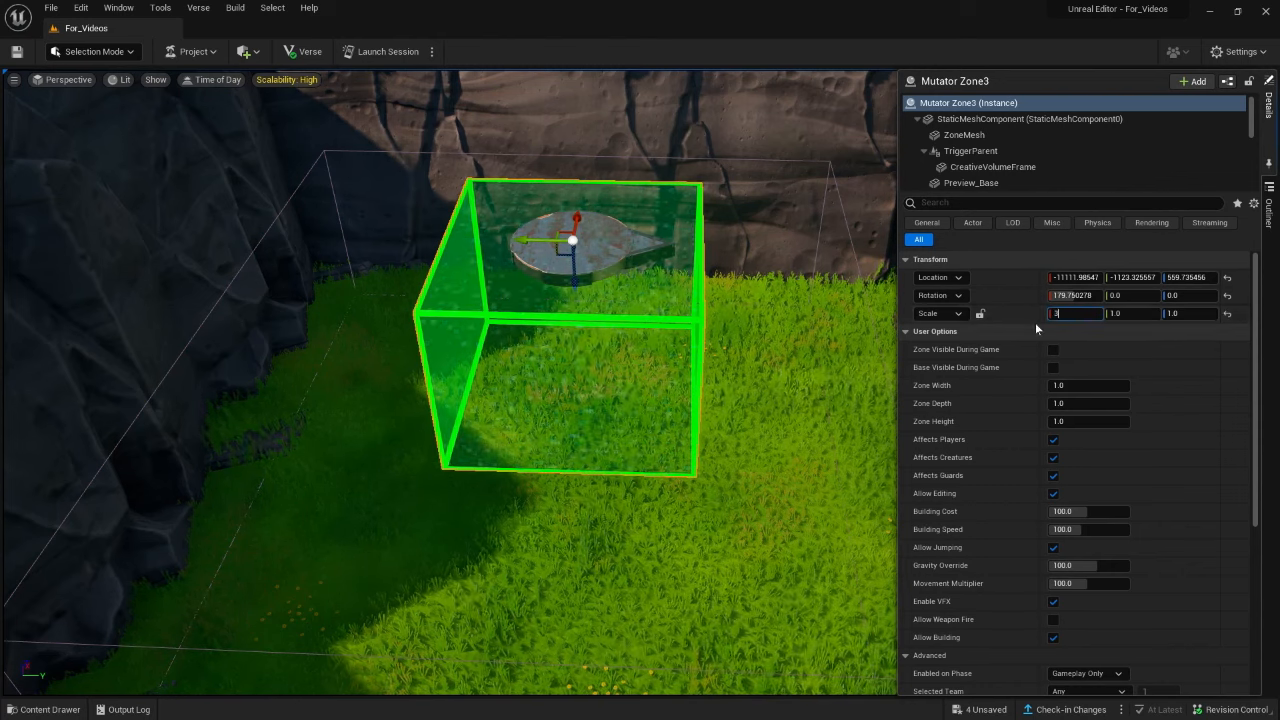
pyautogui.write('3')
pyautogui.press('Return')
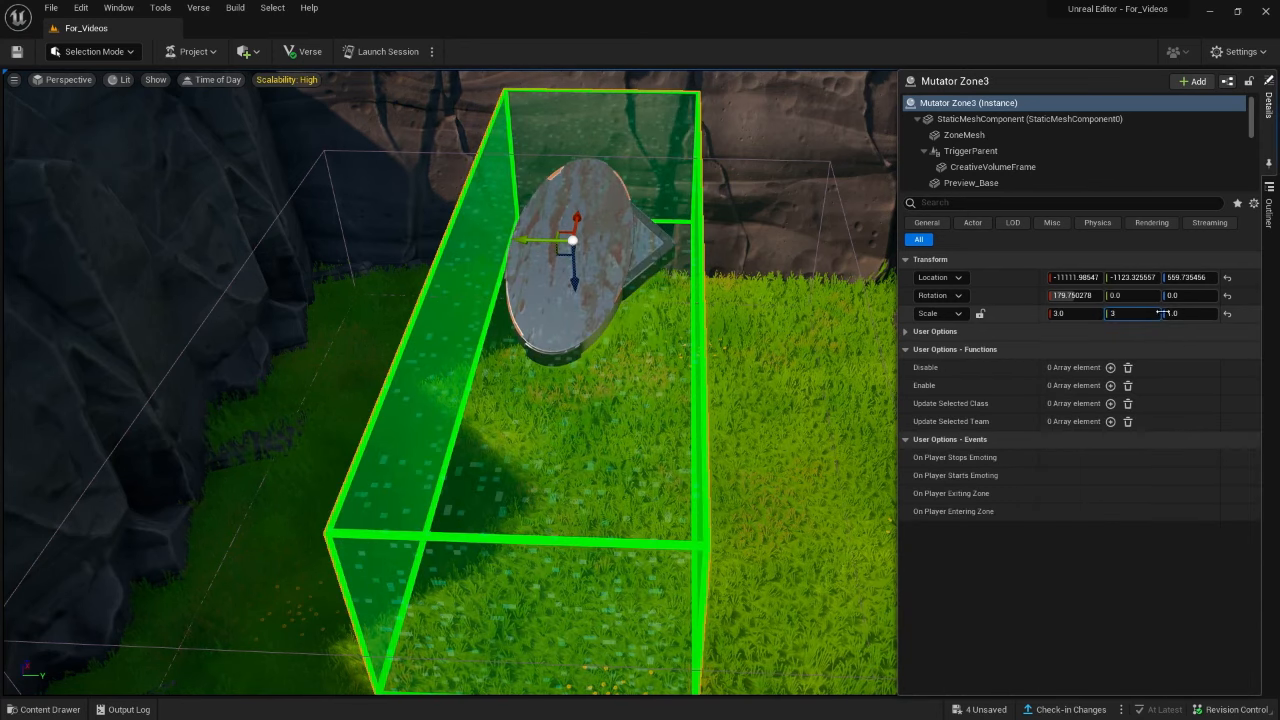
pyautogui.click(1162, 313)
pyautogui.write('3')
pyautogui.press('Return')
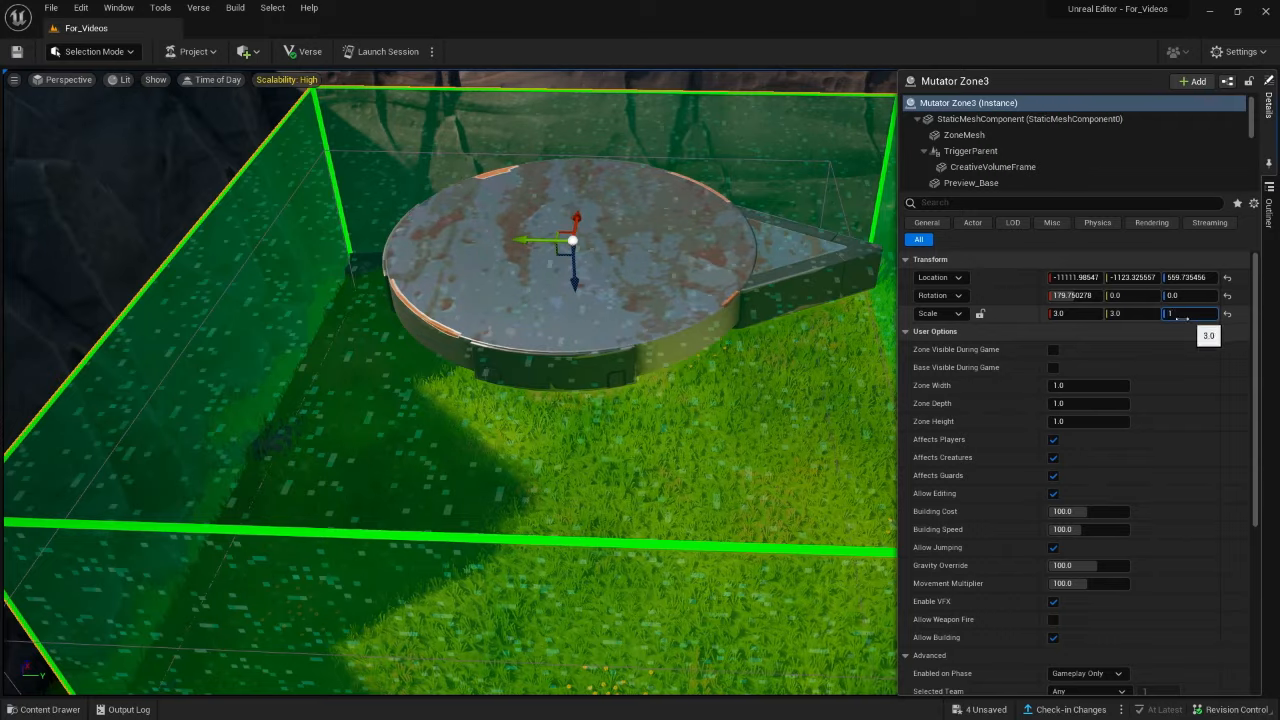
pyautogui.press('Return')
# Clear the Play Sound asset of the HUD Message Device nearest the Mutator Zone.
pyautogui.moveTo(754, 325); pyautogui.dragTo(846, 442, button='right')
pyautogui.click(686, 400)
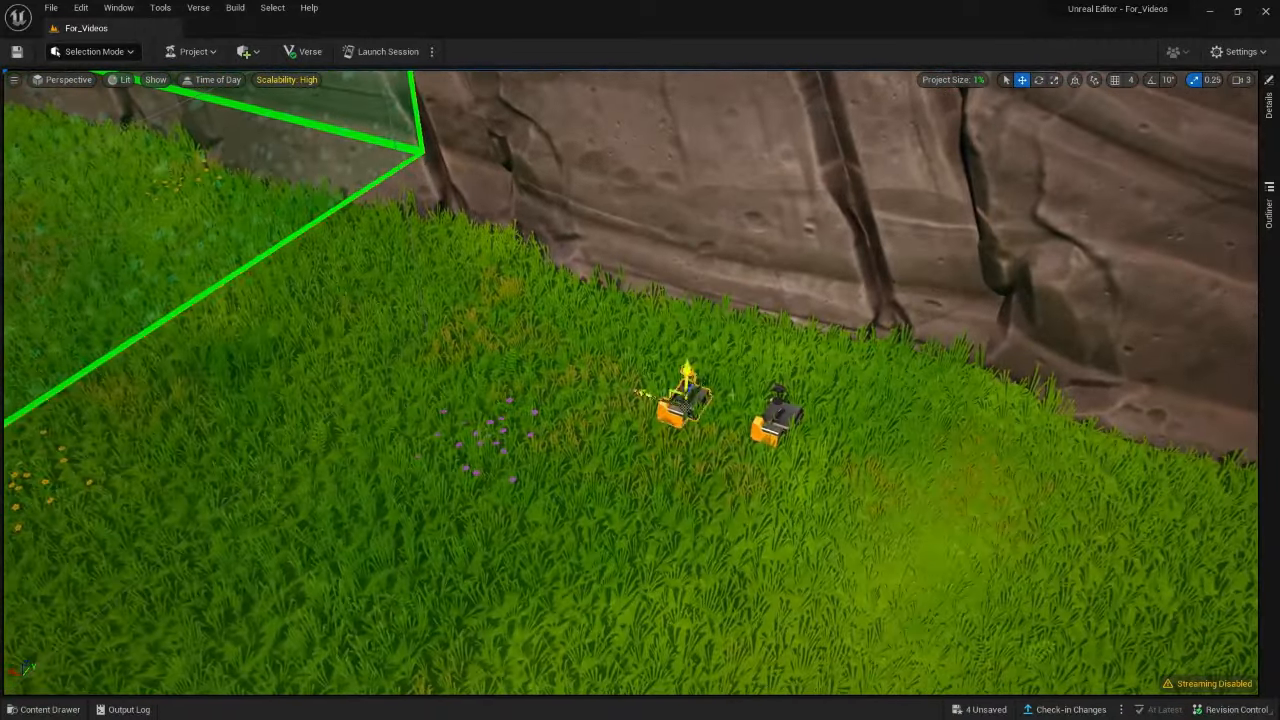
pyautogui.moveTo(781, 414); pyautogui.dragTo(792, 415, button='right')
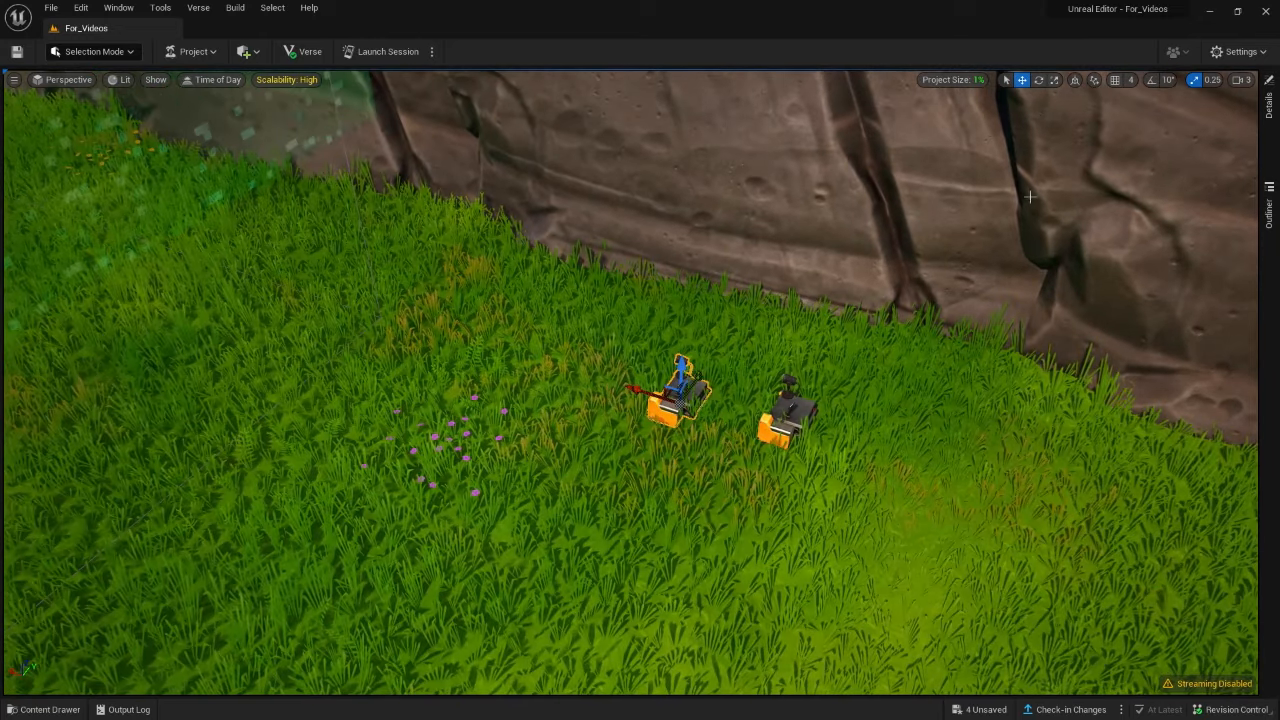
pyautogui.click(1271, 118)
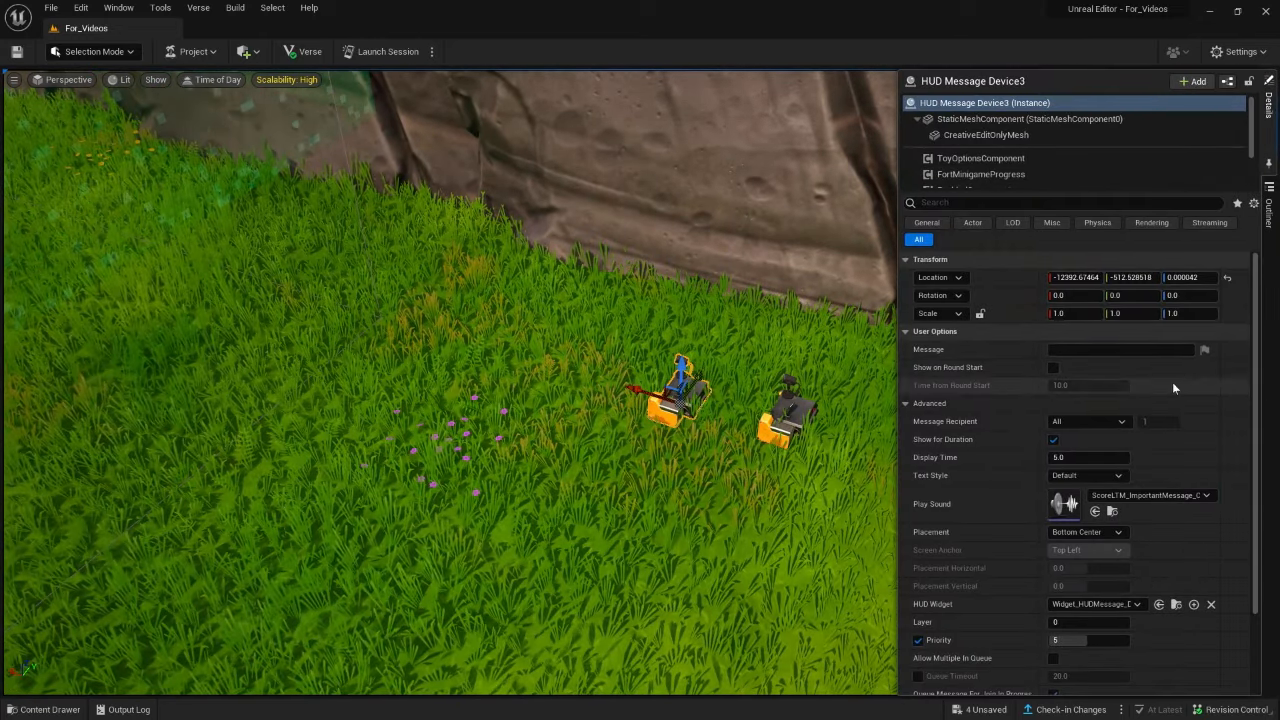
pyautogui.scroll(-1, 1169, 397)
pyautogui.scroll(-2, 1169, 397)
pyautogui.click(1148, 431)
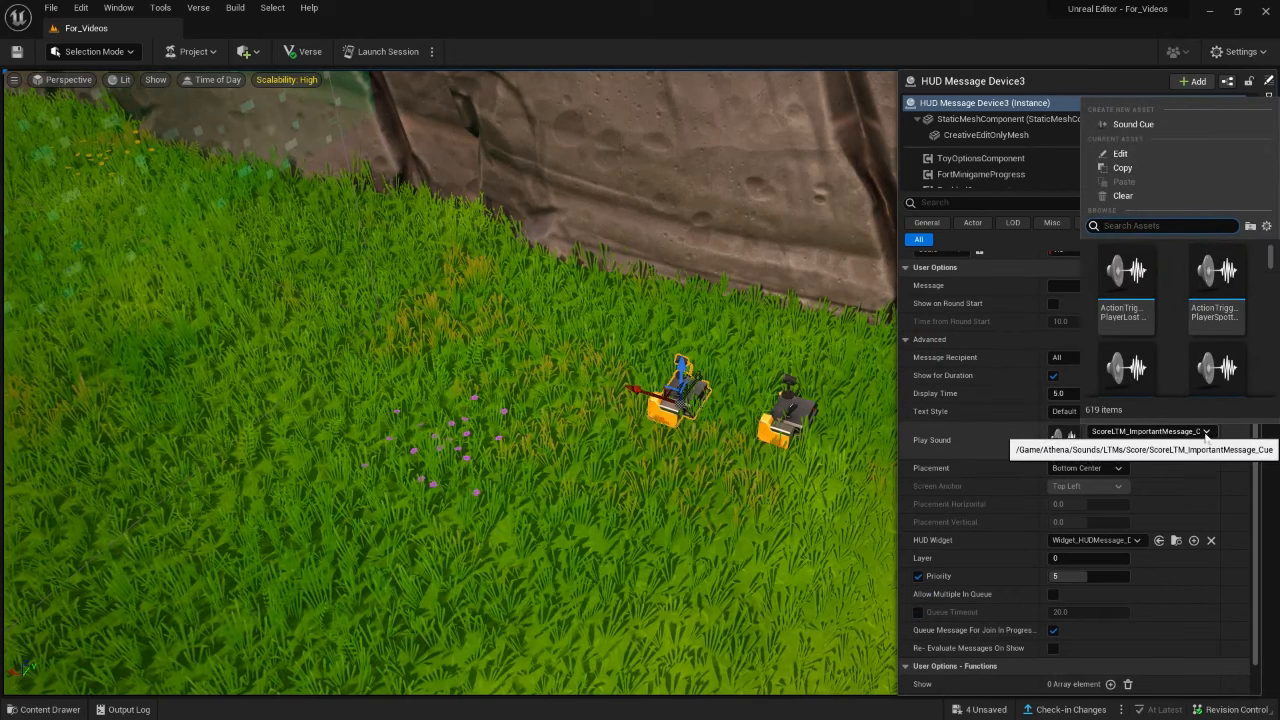
pyautogui.click(1124, 198)
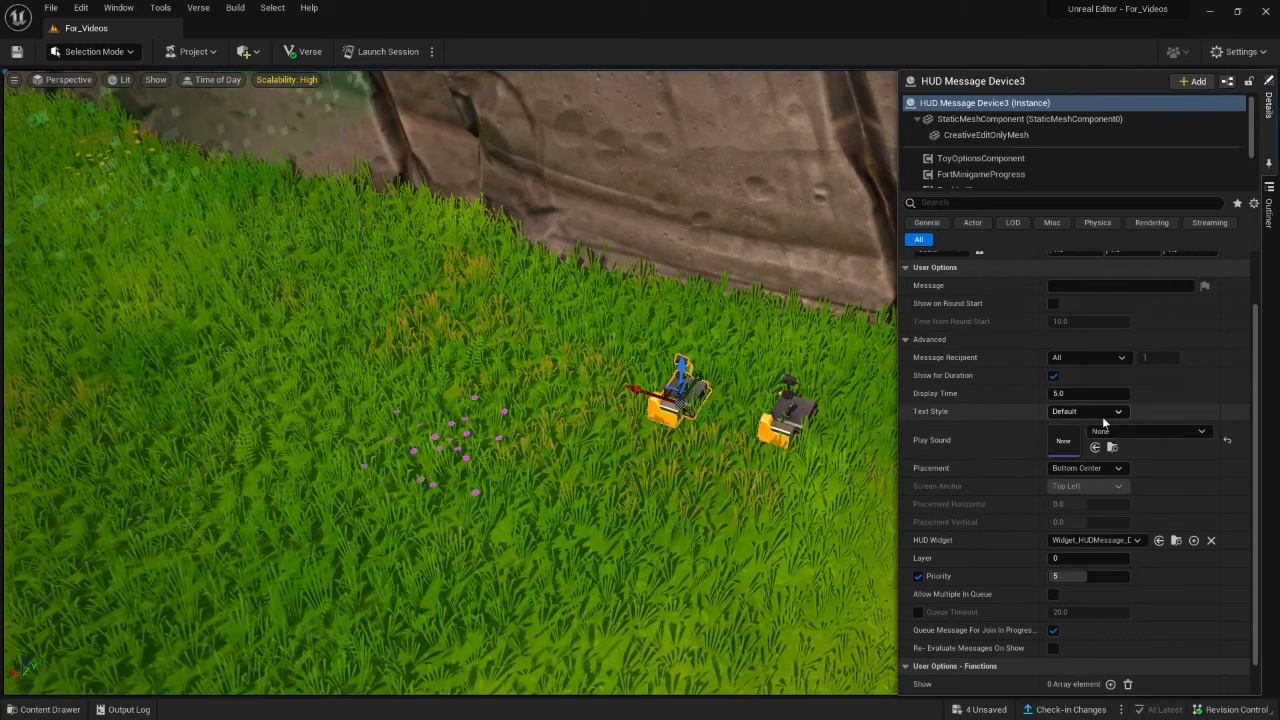
# Set HUD Message Device3's placement to Custom with a Center screen anchor, and assign TestFP as its HUD Widget.
pyautogui.scroll(-1, 1115, 455)
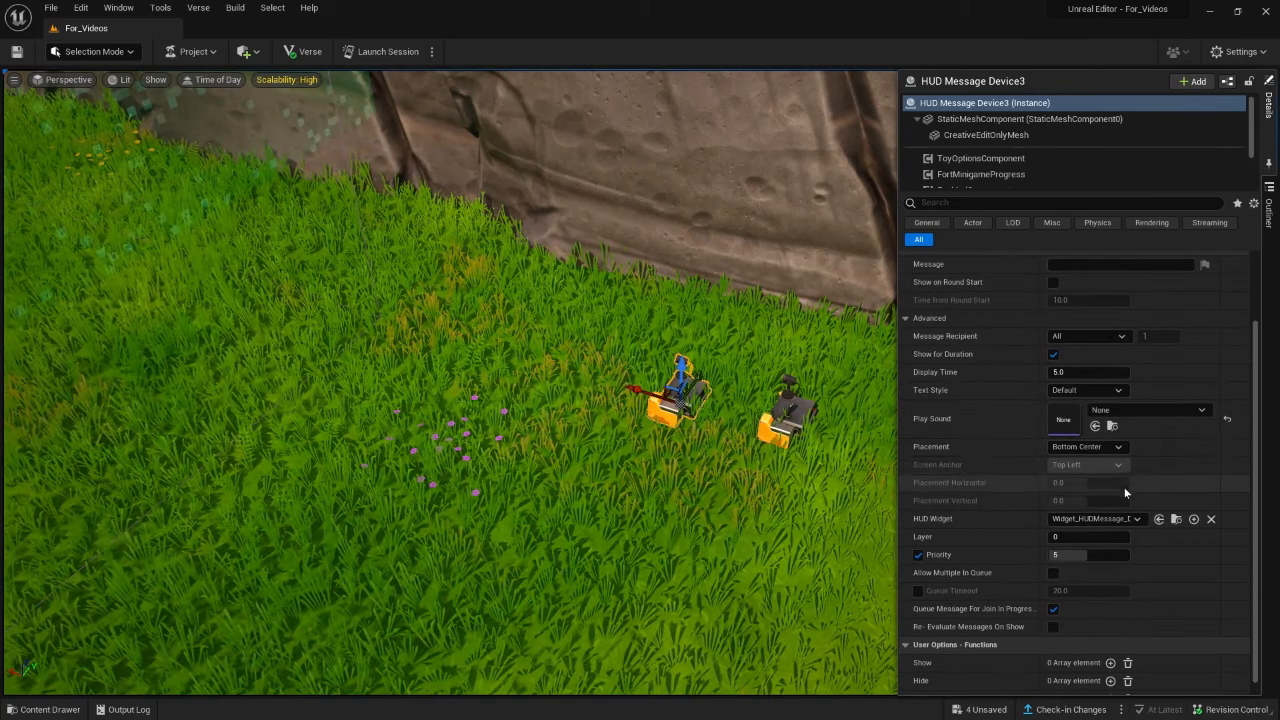
pyautogui.scroll(-1, 1118, 450)
pyautogui.click(1118, 433)
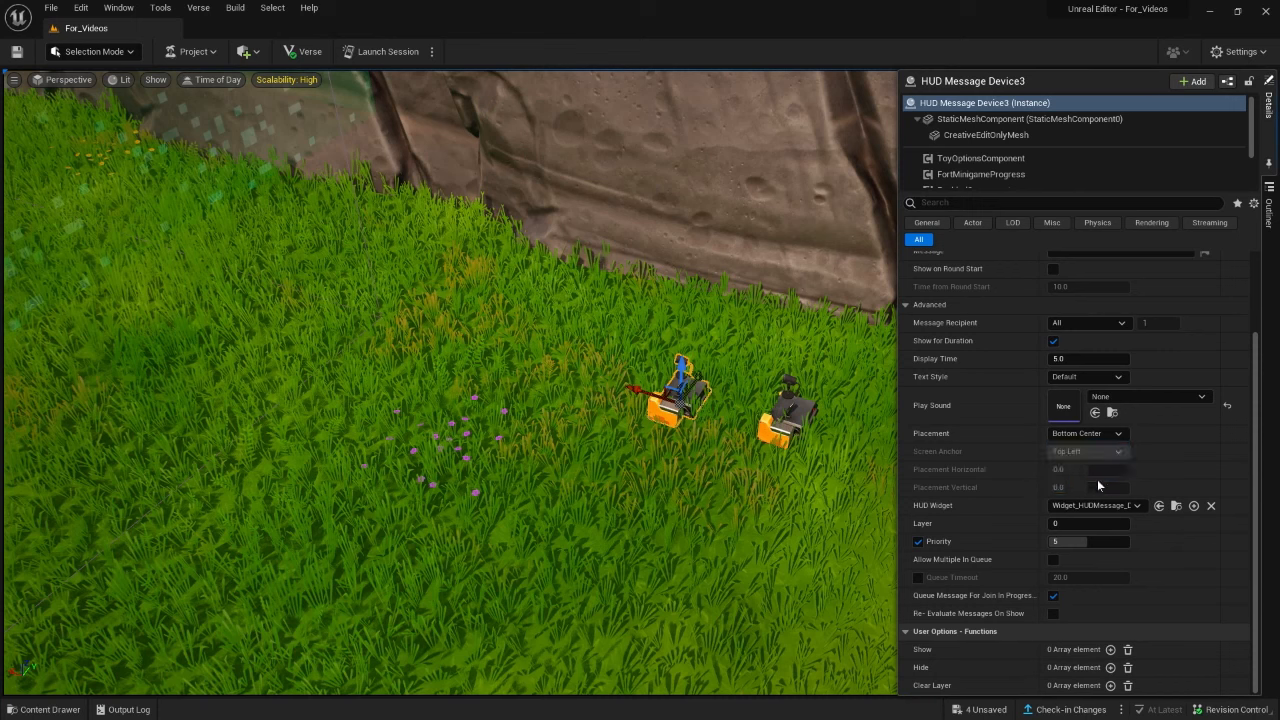
pyautogui.click(1117, 451)
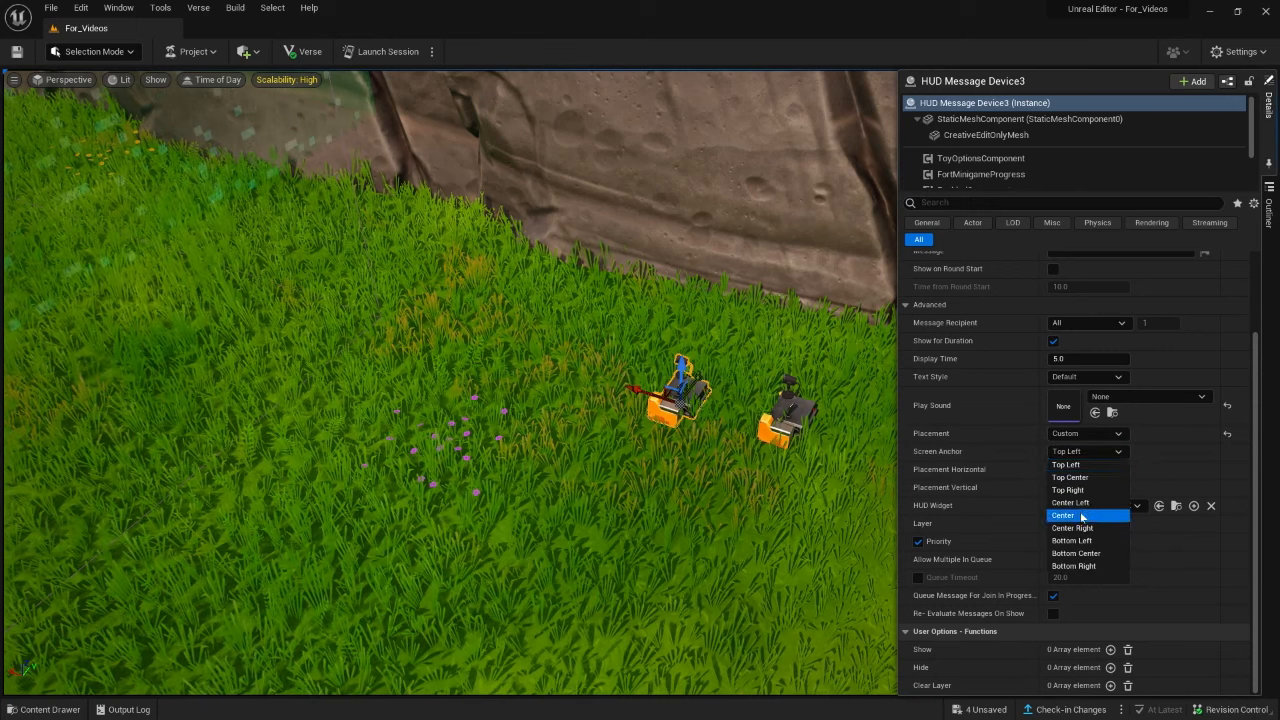
pyautogui.click(1082, 516)
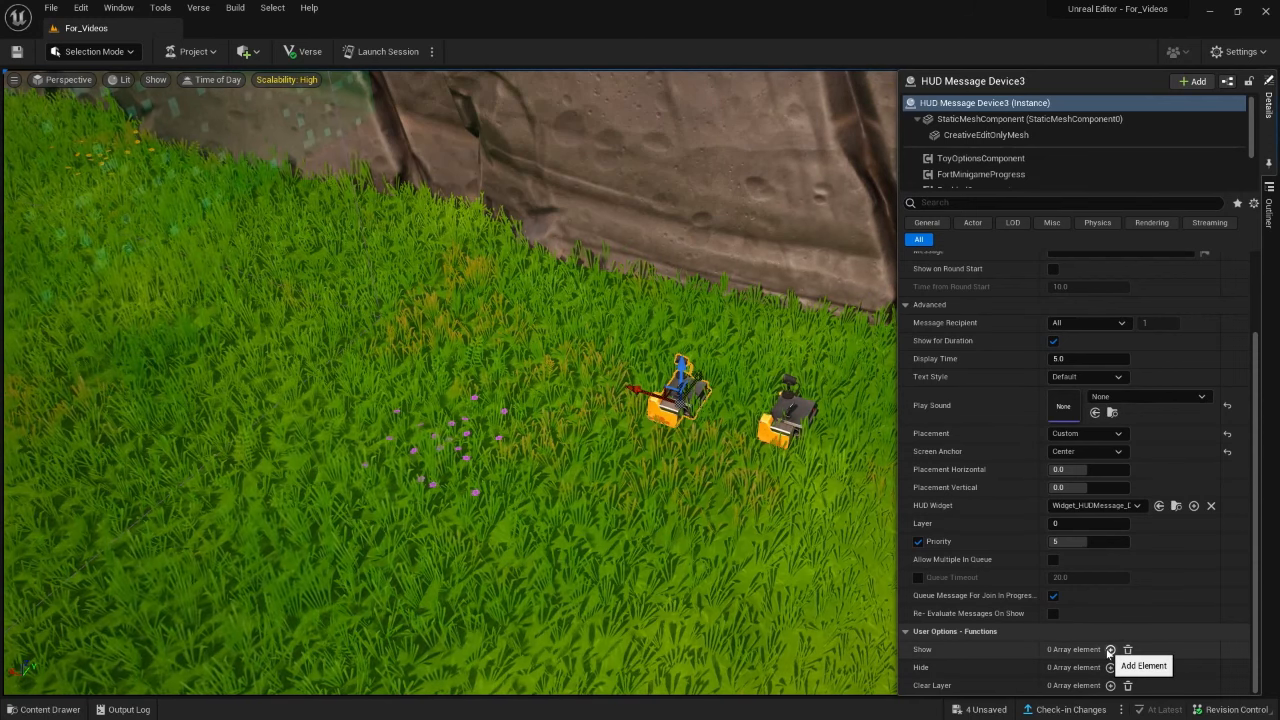
pyautogui.click(1108, 504)
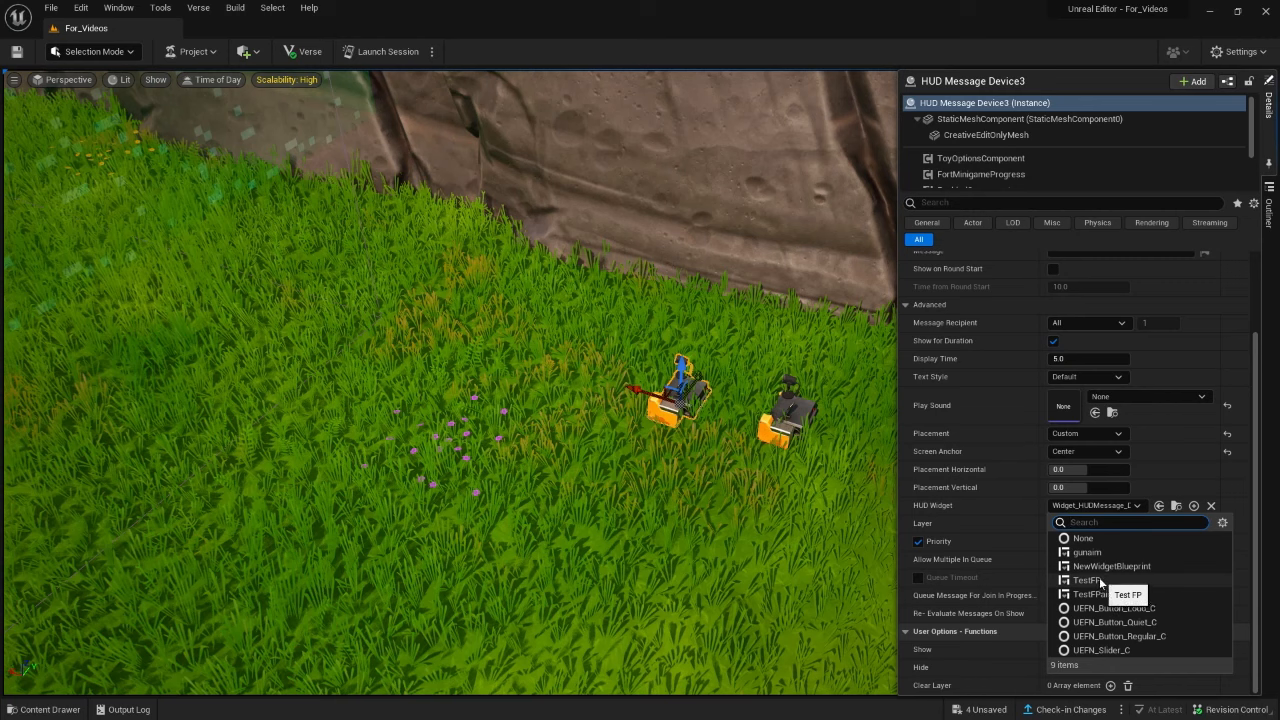
pyautogui.click(1135, 581)
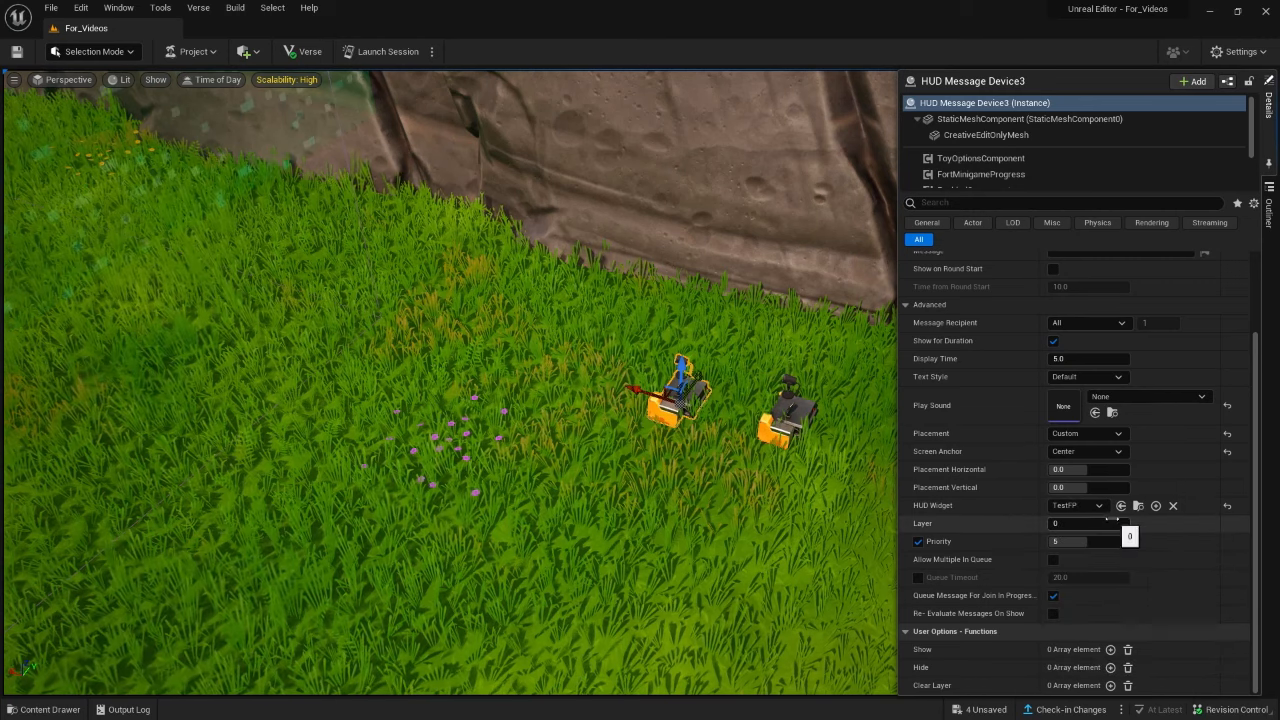
# Add a Show function to HUD Message Device3 that is bound to Mutator Zone3's On Player Entering Zone event.
pyautogui.click(1110, 649)
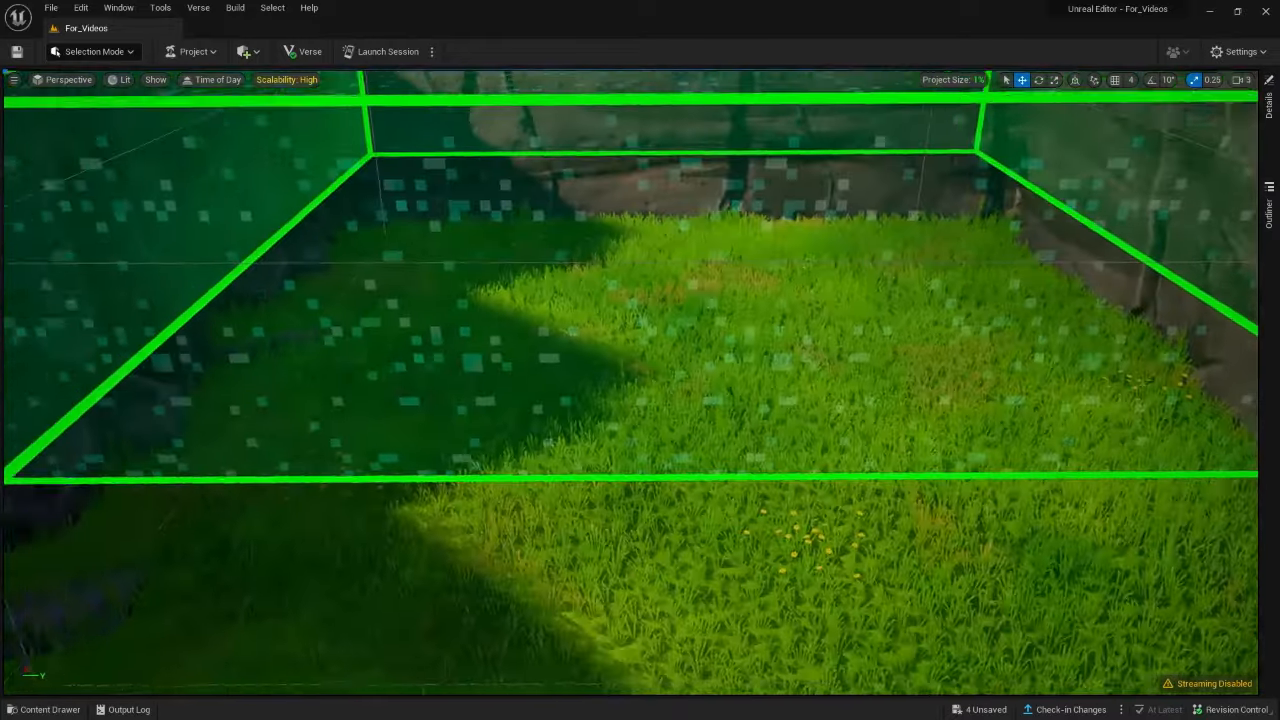
pyautogui.moveTo(640, 380); pyautogui.dragTo(710, 406, button='right')
pyautogui.click(1270, 112)
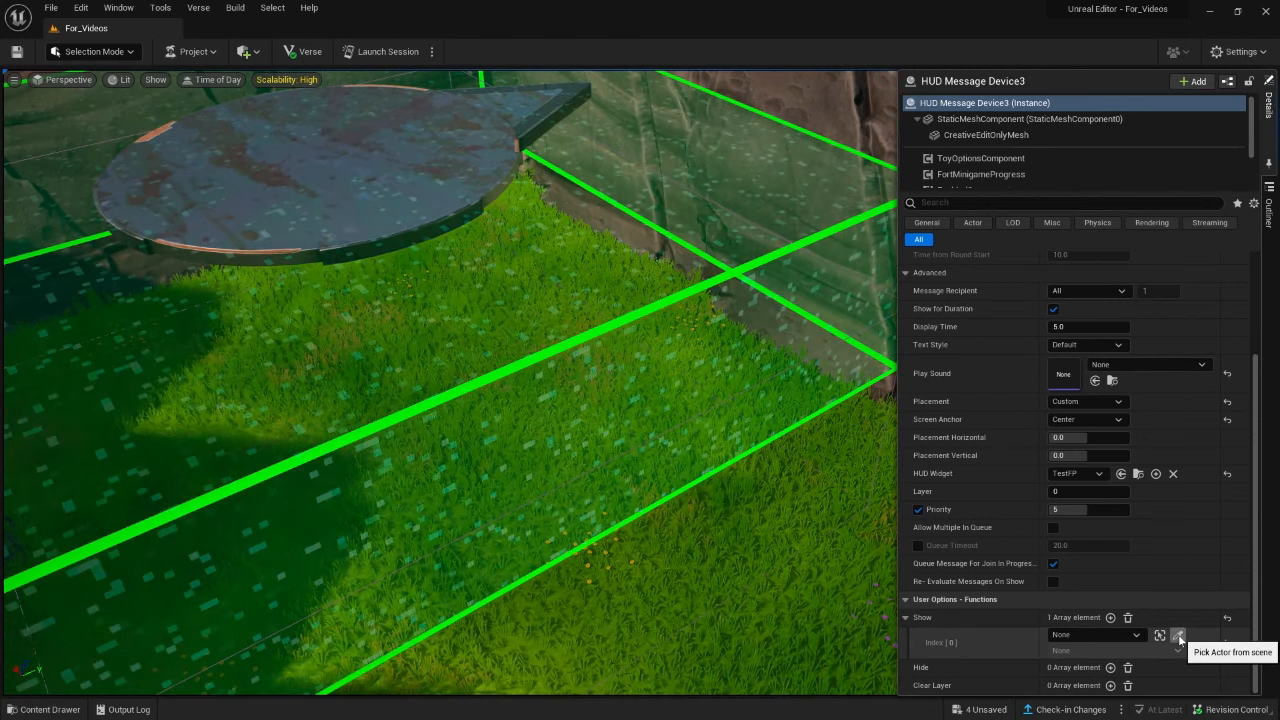
pyautogui.click(1179, 636)
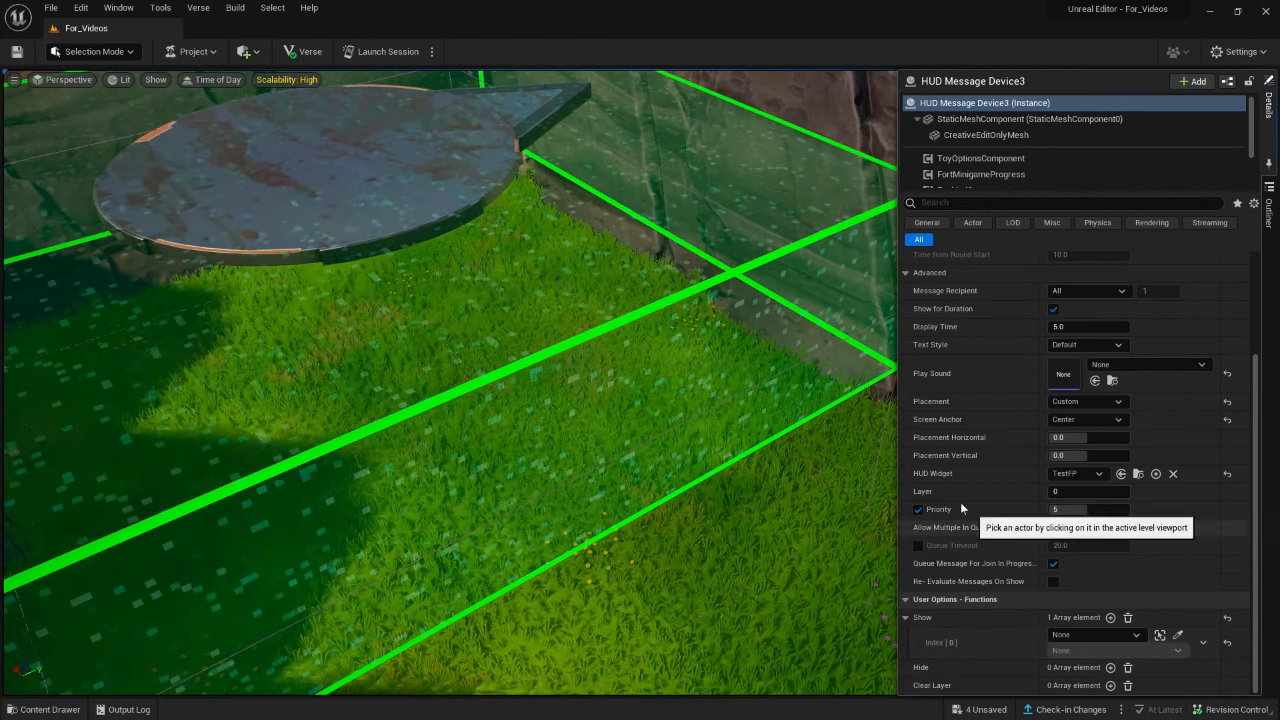
pyautogui.click(360, 190)
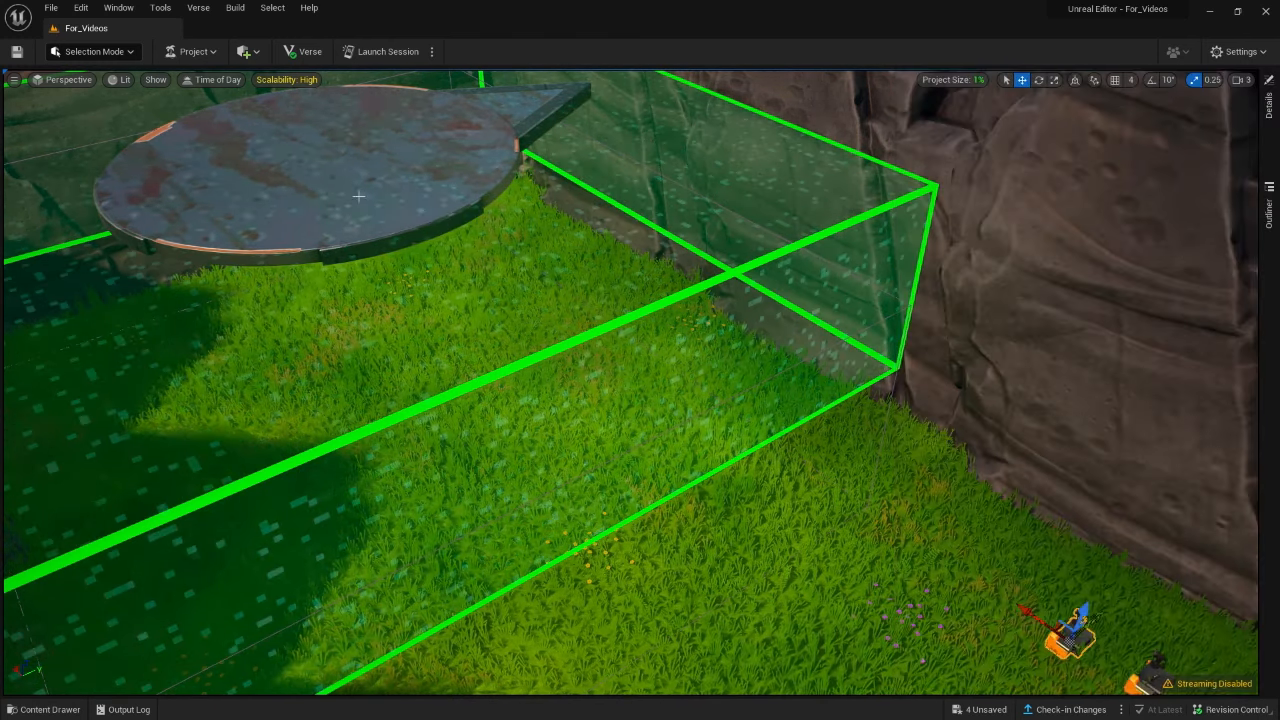
pyautogui.click(1270, 119)
pyautogui.click(1090, 651)
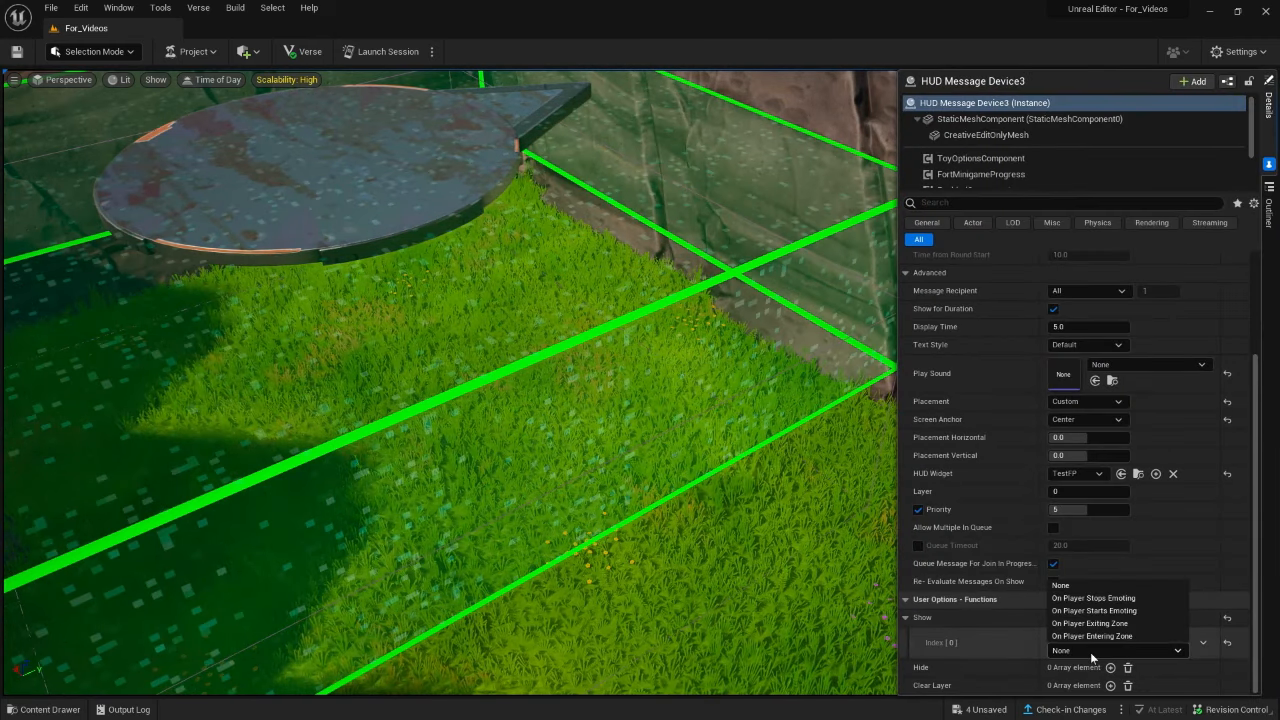
pyautogui.click(1104, 636)
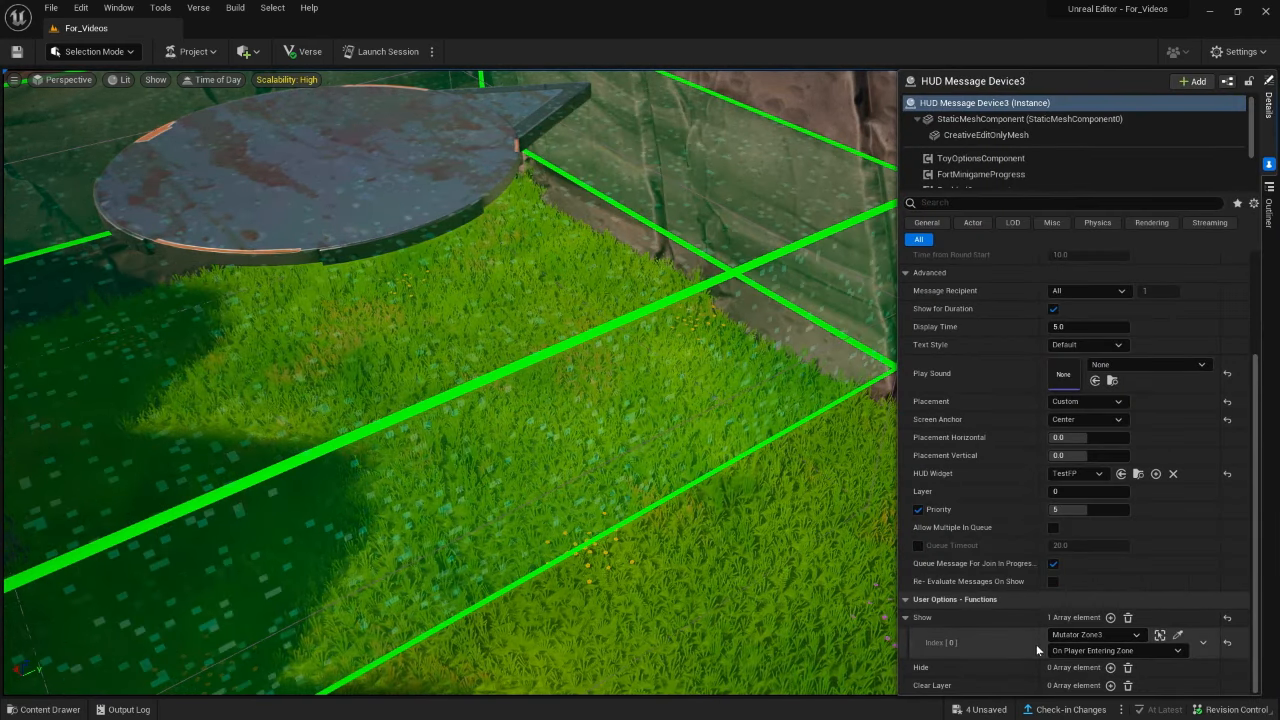
# Add a Hide function to HUD Message Device3 that is bound to Mutator Zone3's On Player Exiting Zone event.
pyautogui.moveTo(720, 450); pyautogui.dragTo(674, 438, button='right')
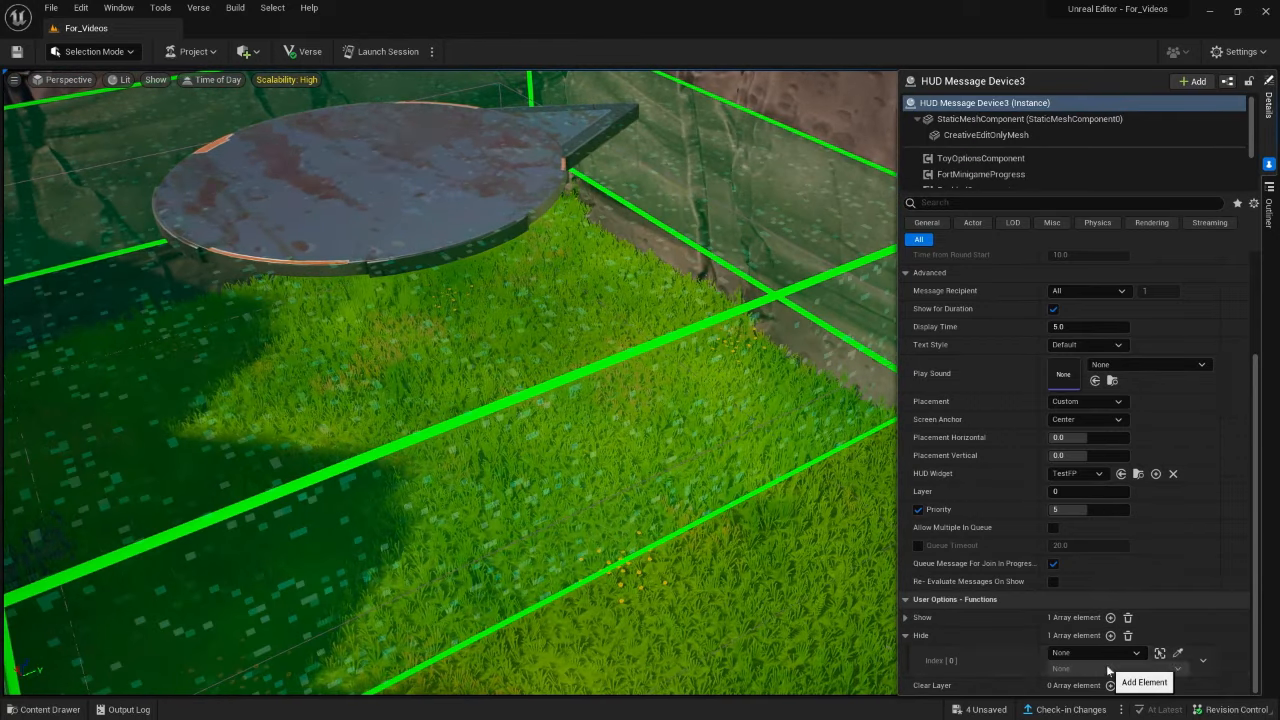
pyautogui.click(1109, 667)
pyautogui.click(1178, 652)
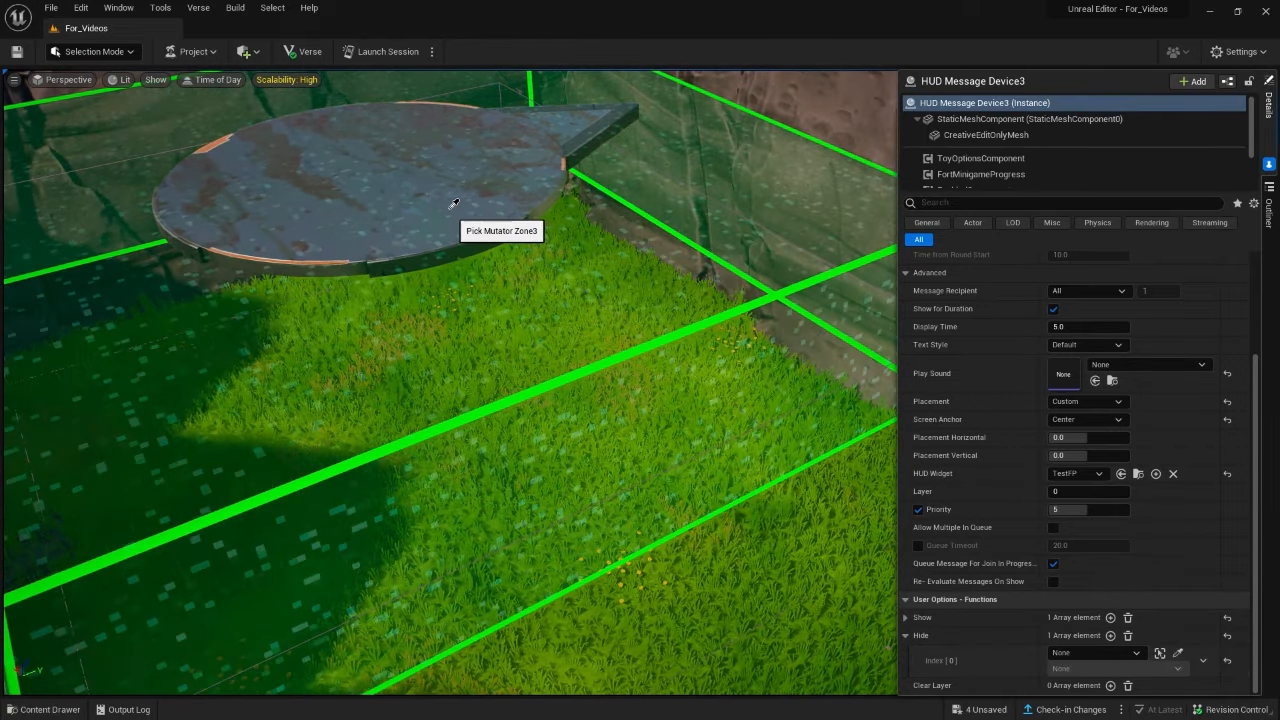
pyautogui.click(460, 205)
pyautogui.click(1093, 668)
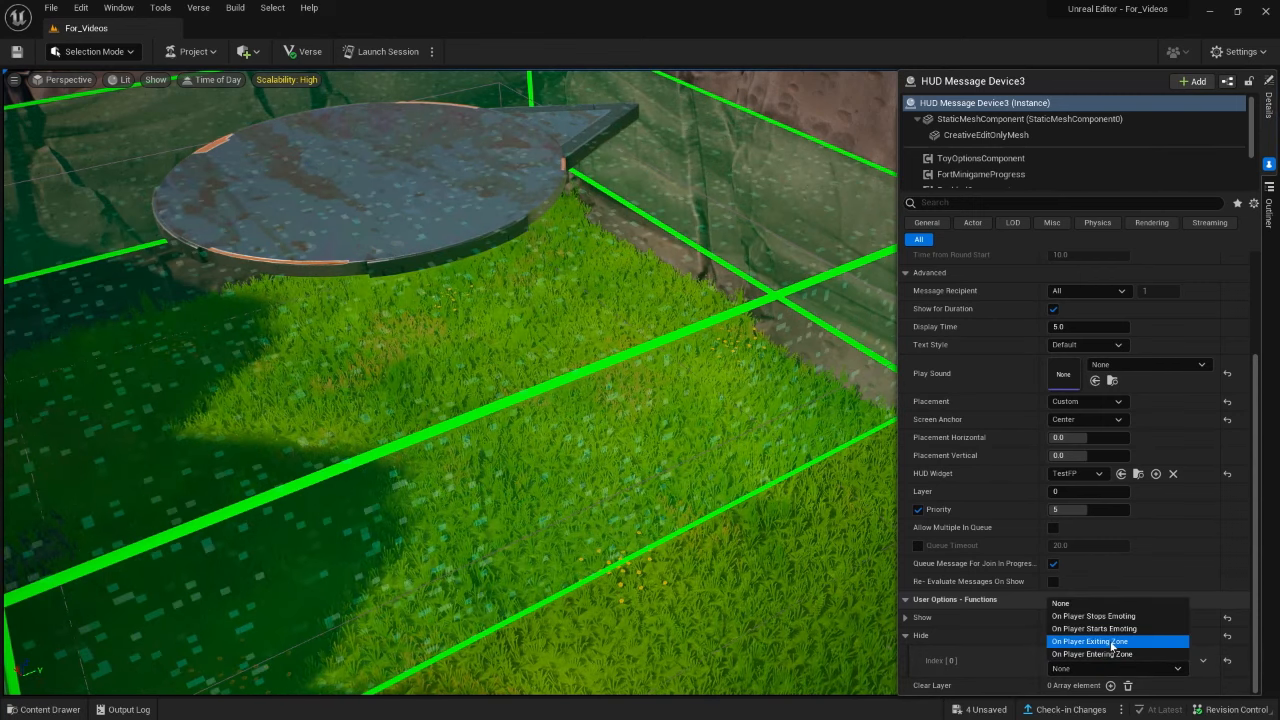
pyautogui.click(1093, 641)
# Assign TestFPaim as the HUD Widget of HUD Message Device4, beside the first device, and clear its Play Sound asset.
pyautogui.scroll(5, 745, 575)
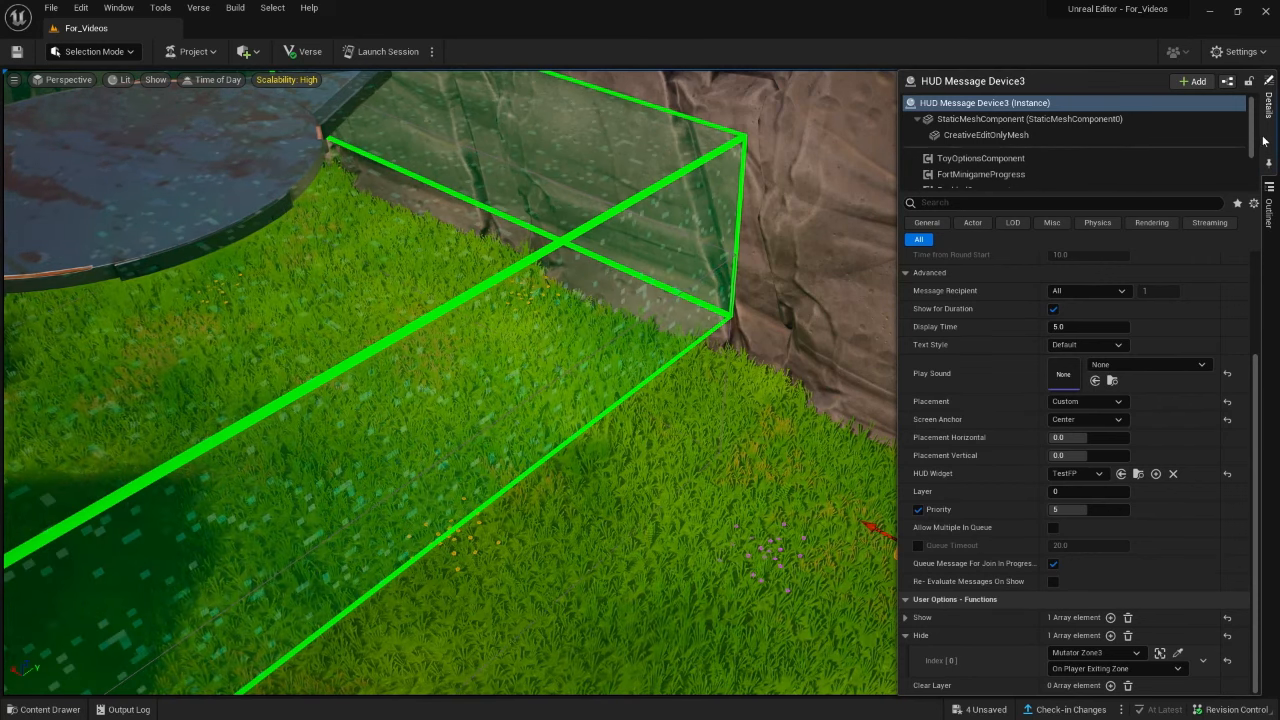
pyautogui.click(1268, 105)
pyautogui.scroll(4, 640, 380)
pyautogui.moveTo(760, 390); pyautogui.dragTo(762, 490, button='right')
pyautogui.click(855, 338)
pyautogui.click(1268, 105)
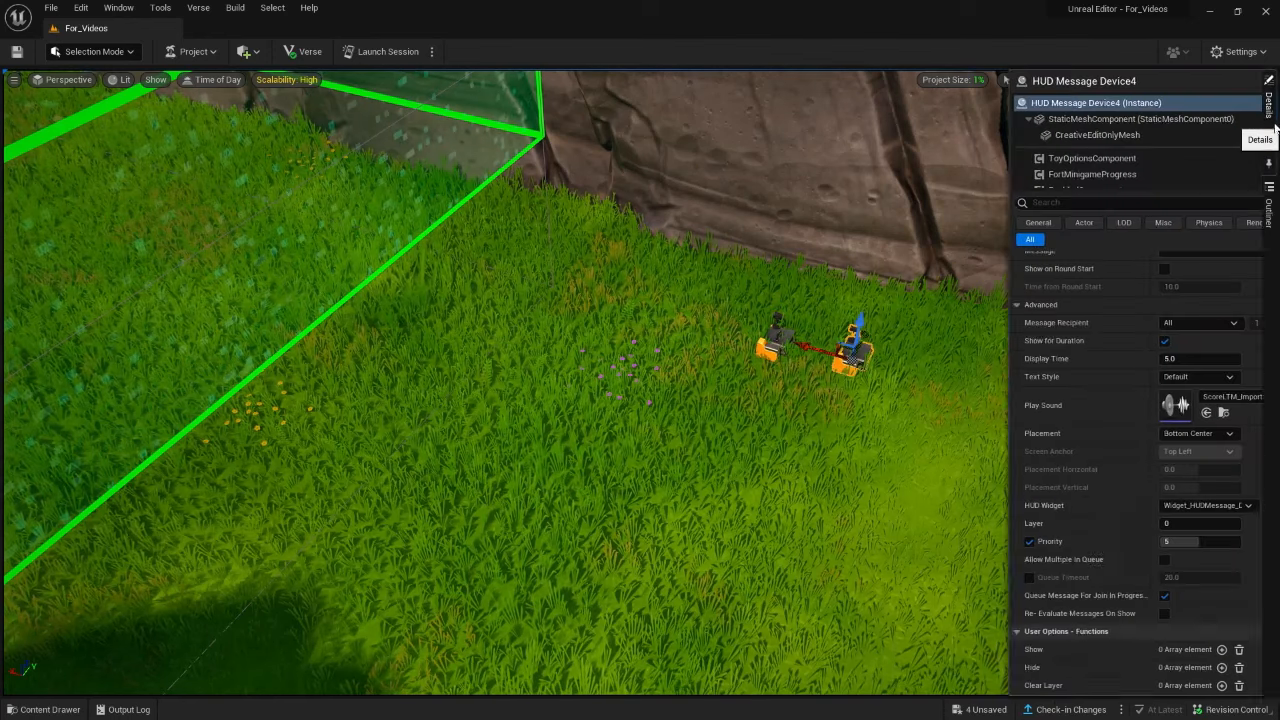
pyautogui.moveTo(916, 453); pyautogui.dragTo(900, 424, button='right')
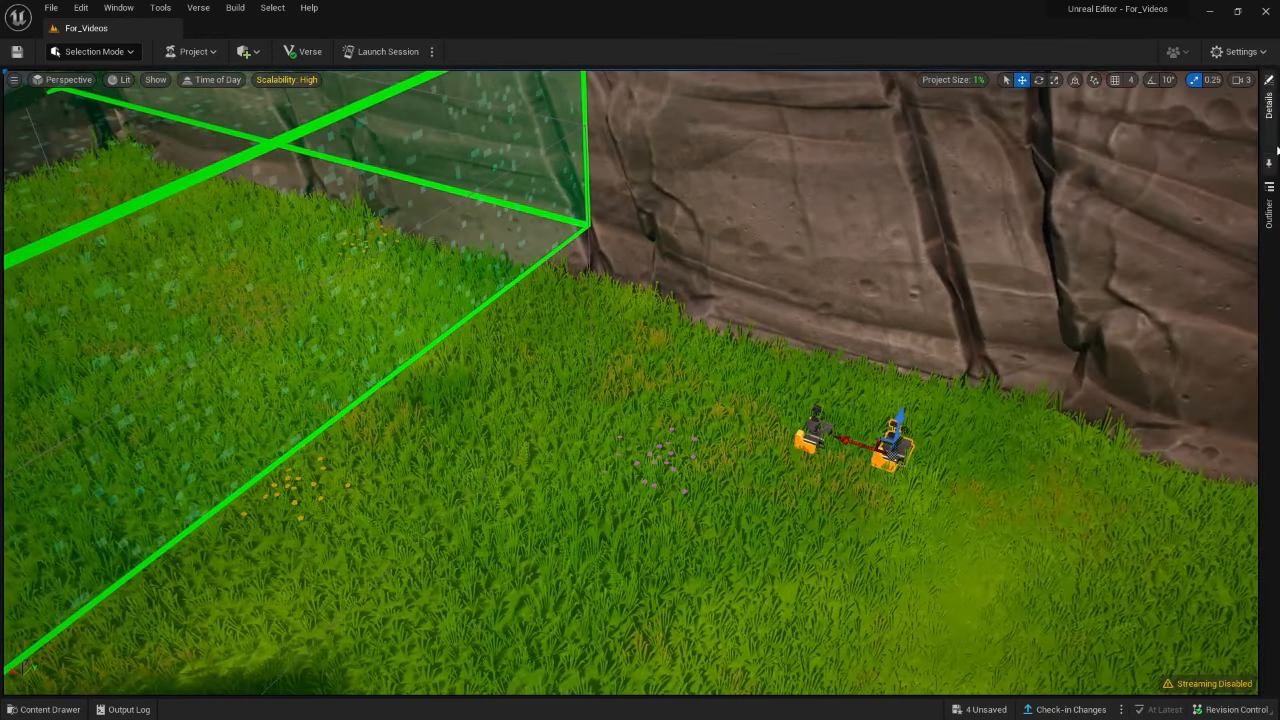
pyautogui.click(1268, 105)
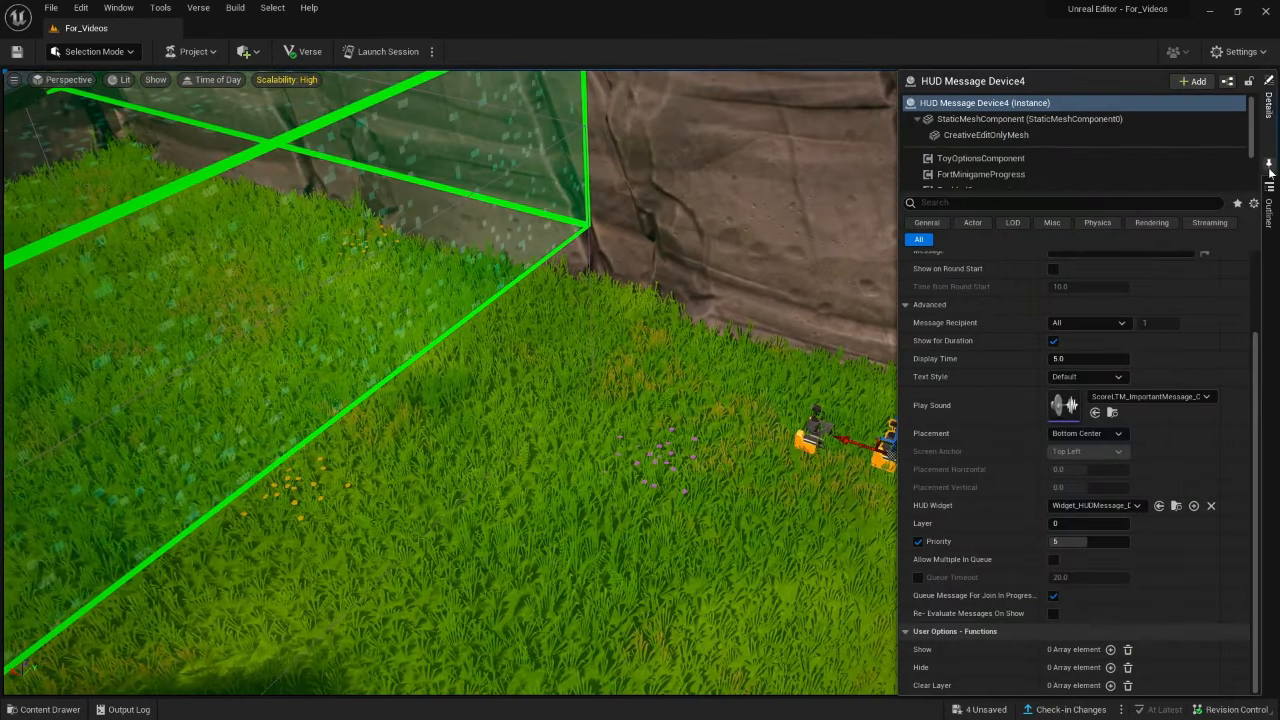
pyautogui.click(1104, 505)
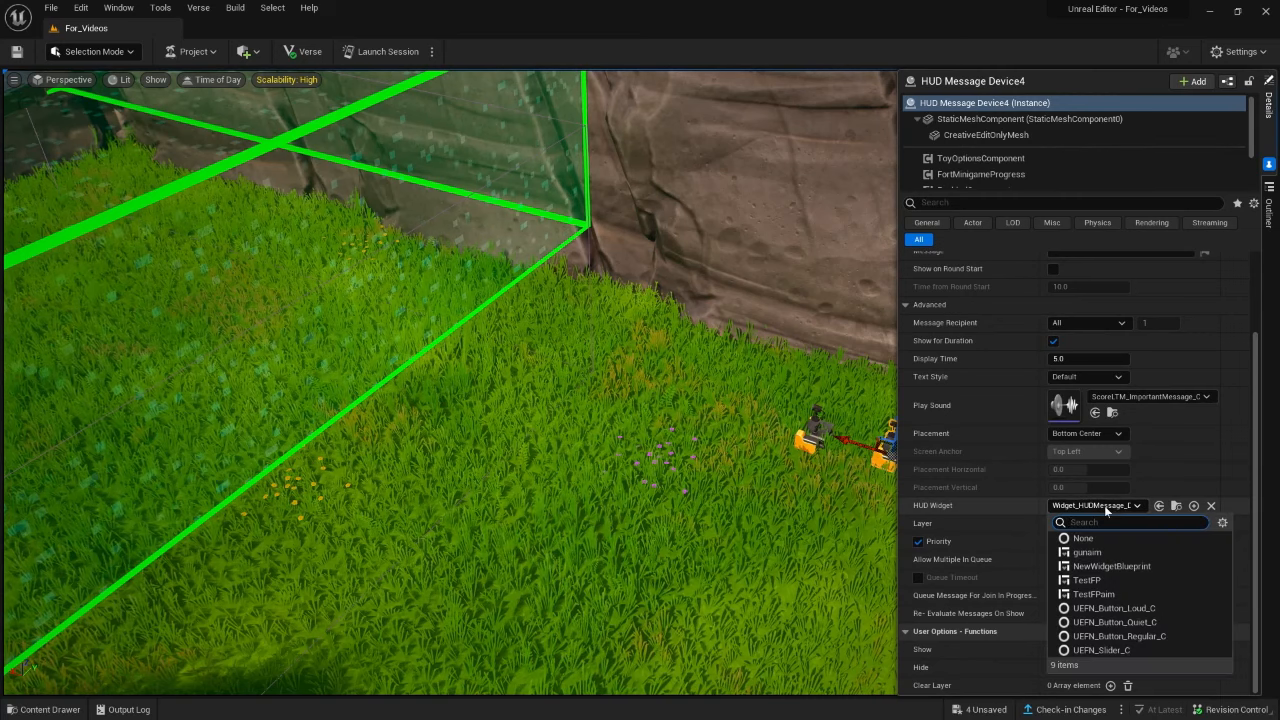
pyautogui.click(1127, 595)
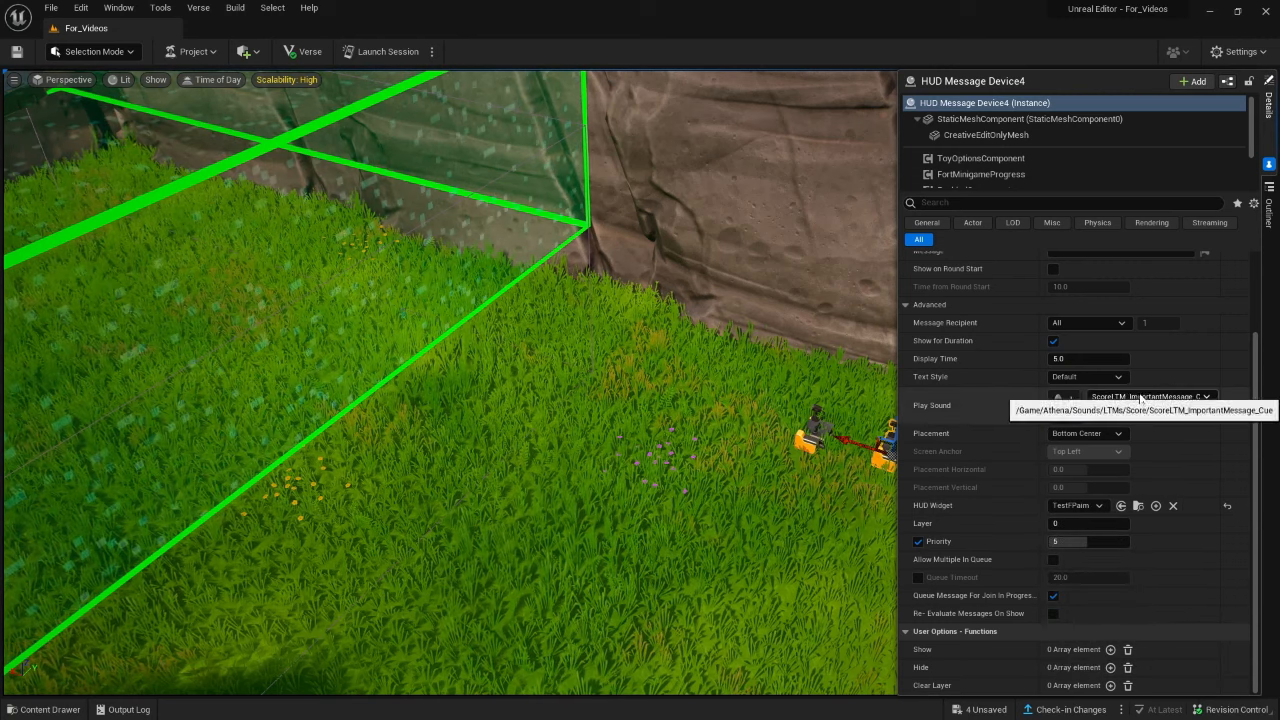
pyautogui.click(1150, 396)
pyautogui.click(1123, 161)
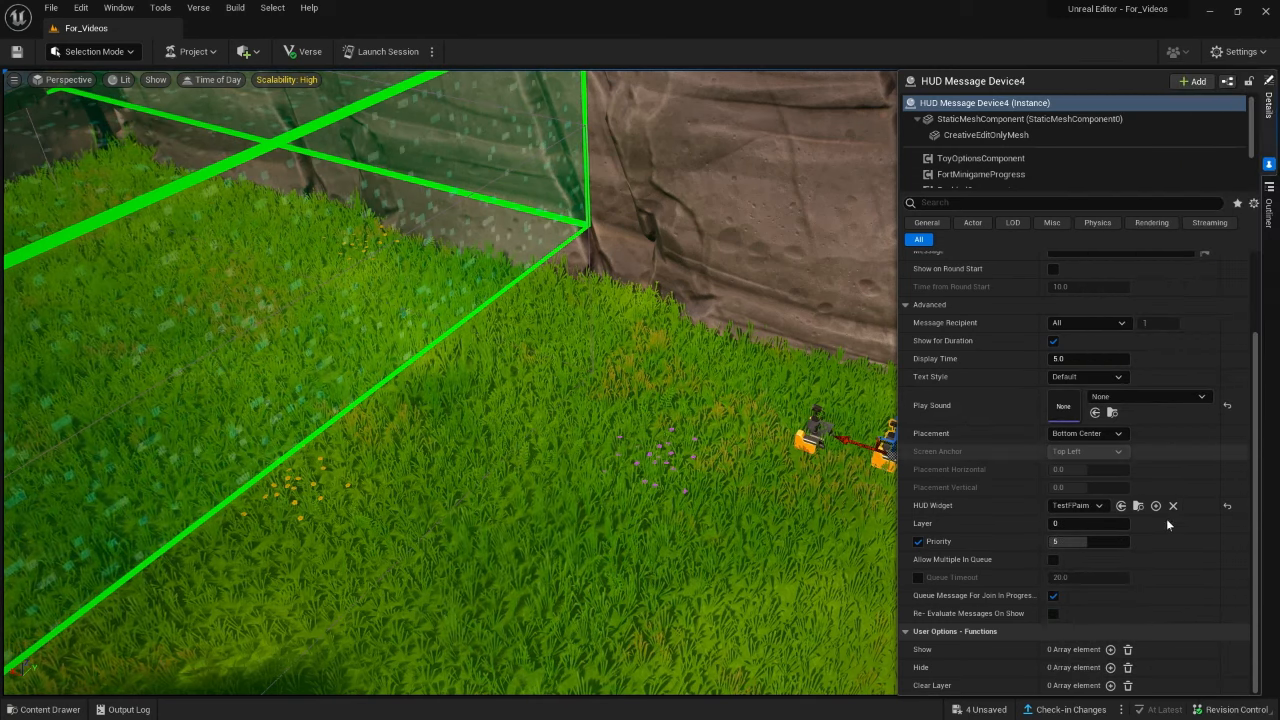
# Add a Show function to HUD Message Device4 that is bound to Mutator Zone3's On Player Exiting Zone event.
pyautogui.click(1110, 649)
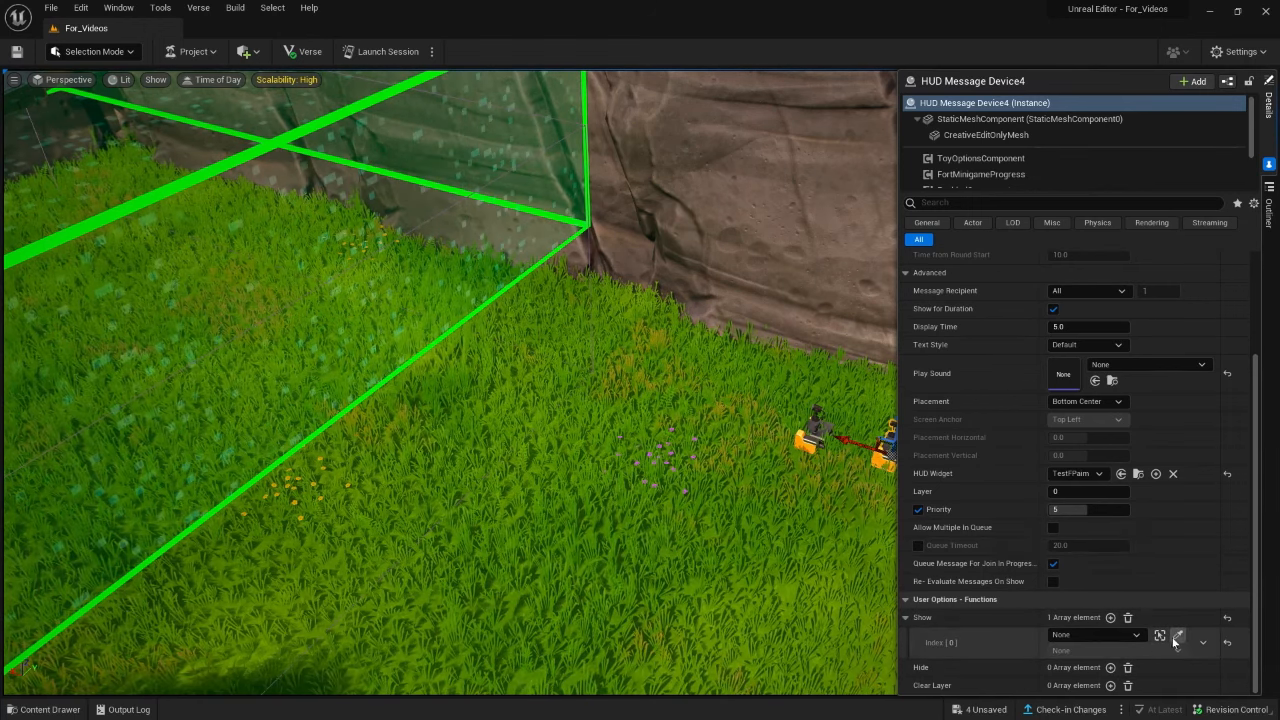
pyautogui.click(1177, 635)
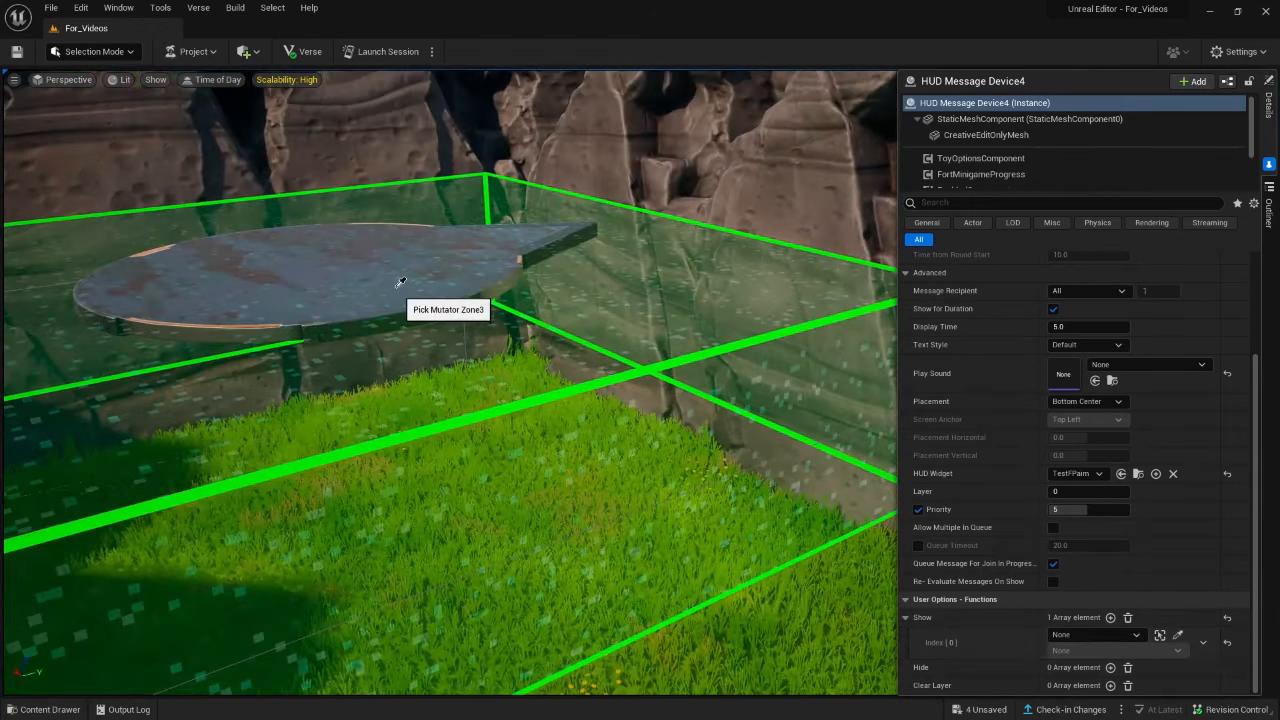
pyautogui.click(402, 292)
pyautogui.click(1124, 650)
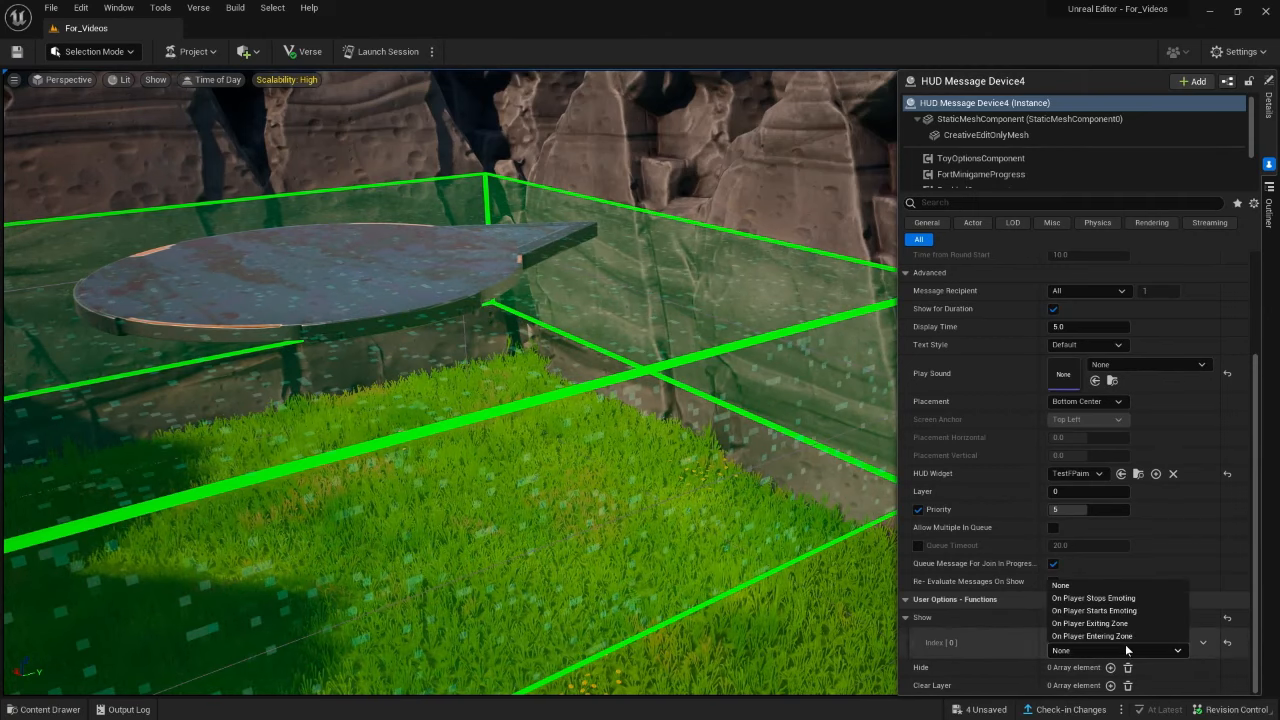
pyautogui.click(1090, 623)
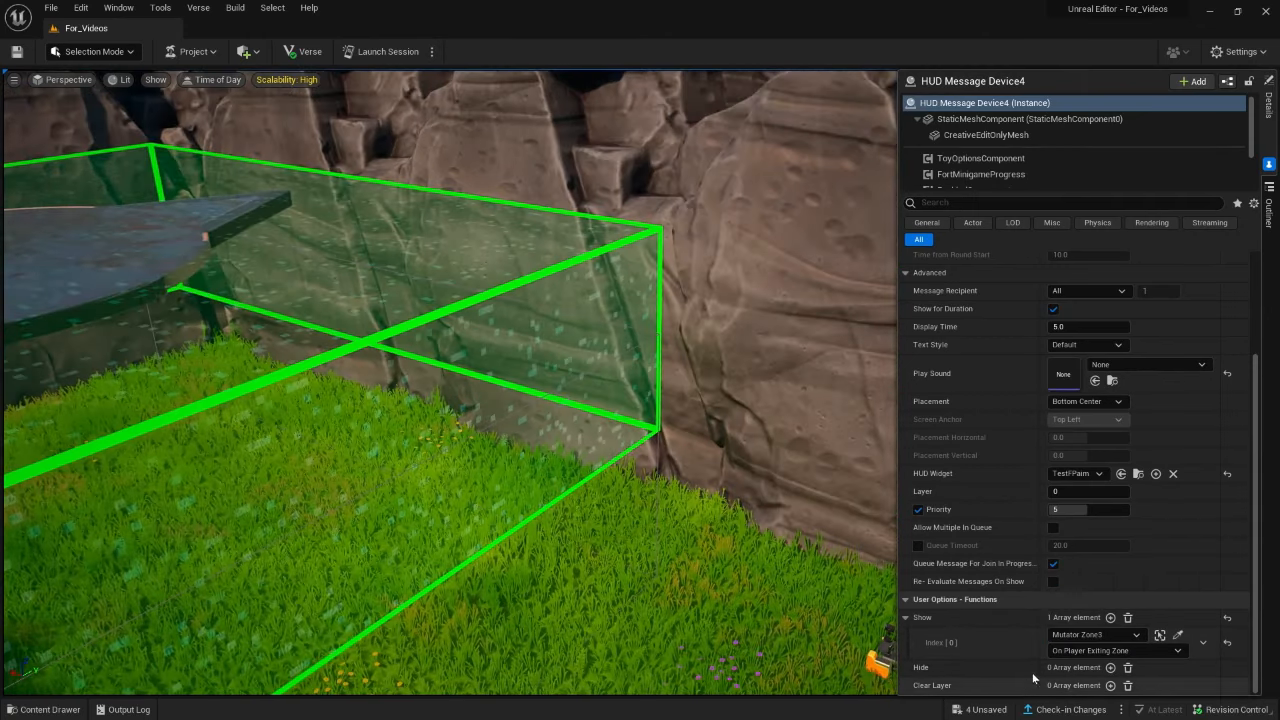
# Add a Hide function to HUD Message Device4 bound to Mutator Zone3's On Player Entering Zone event, and collapse the device's details.
pyautogui.click(1110, 667)
pyautogui.click(1115, 652)
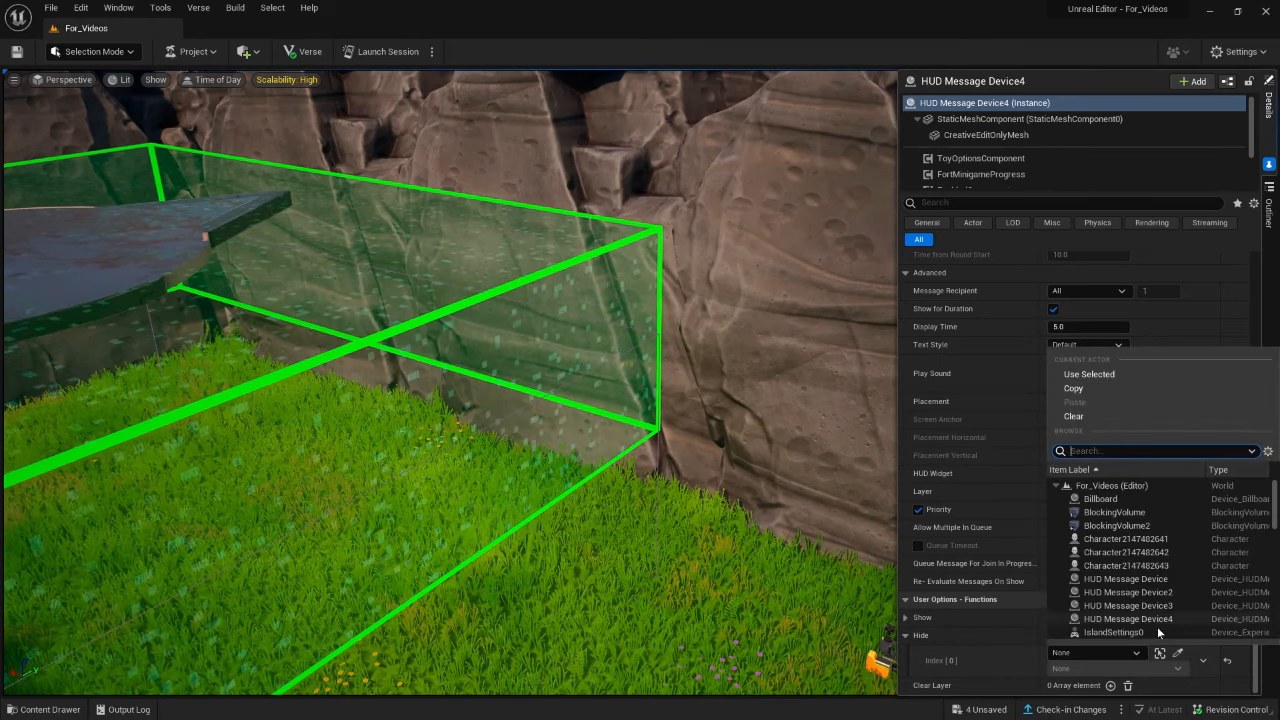
pyautogui.click(1178, 653)
pyautogui.click(1177, 653)
pyautogui.moveTo(528, 446); pyautogui.dragTo(430, 400, button='right')
pyautogui.click(428, 334)
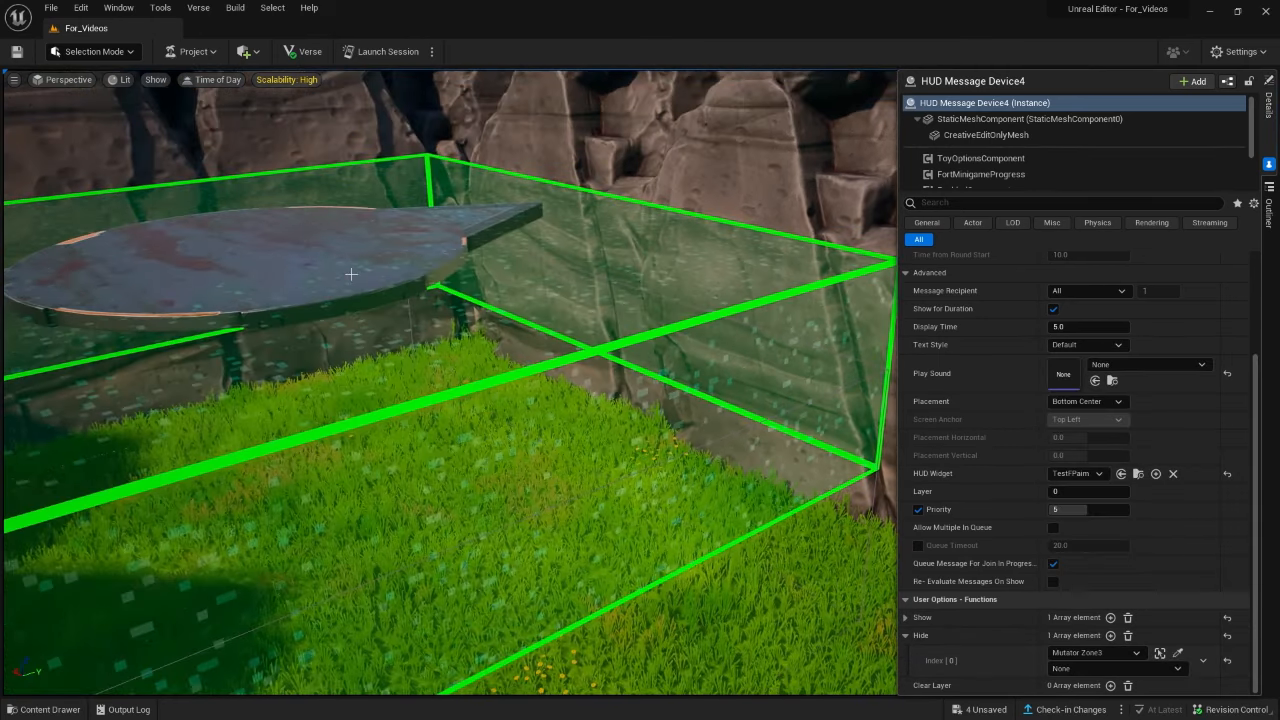
pyautogui.click(1142, 670)
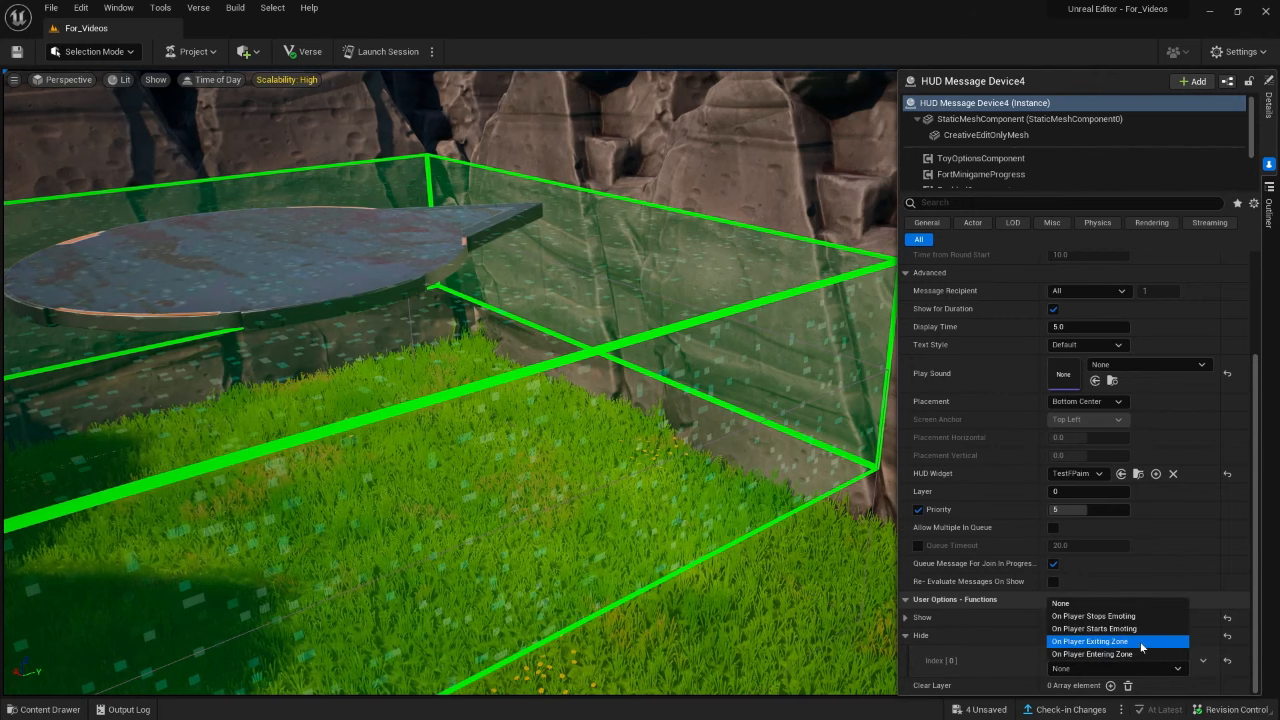
pyautogui.click(1114, 654)
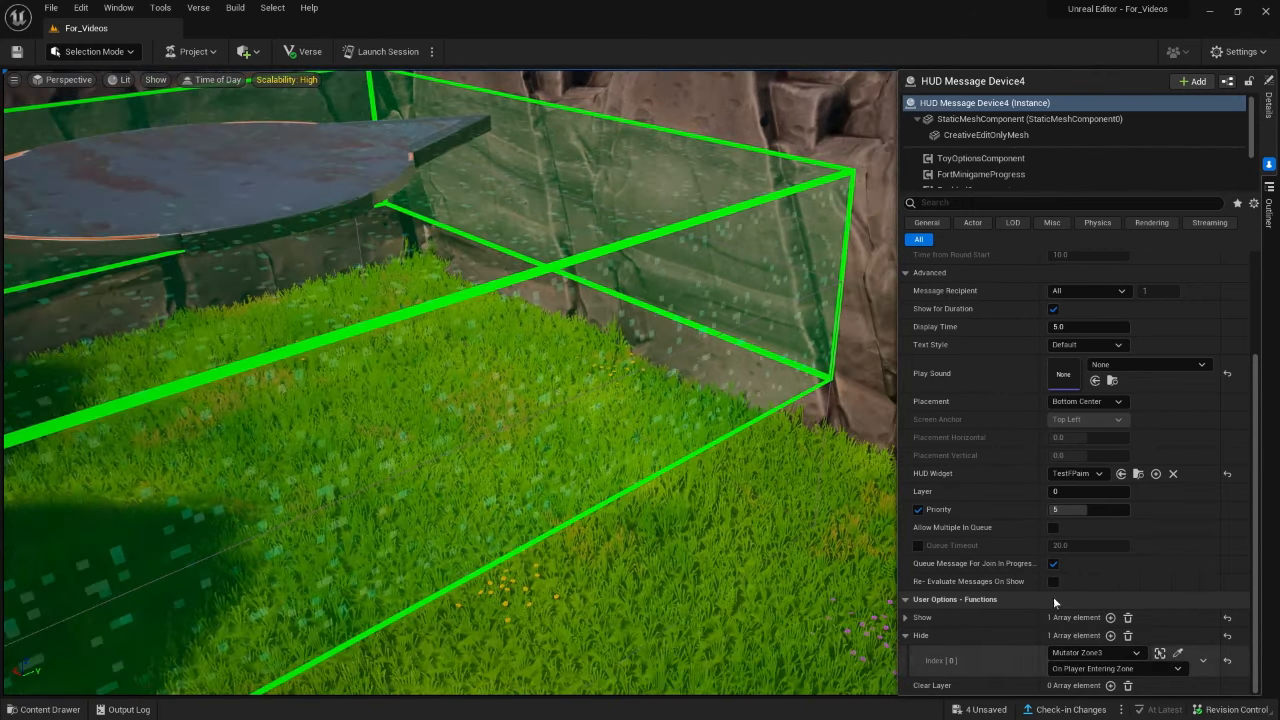
pyautogui.click(1268, 212)
pyautogui.click(1268, 105)
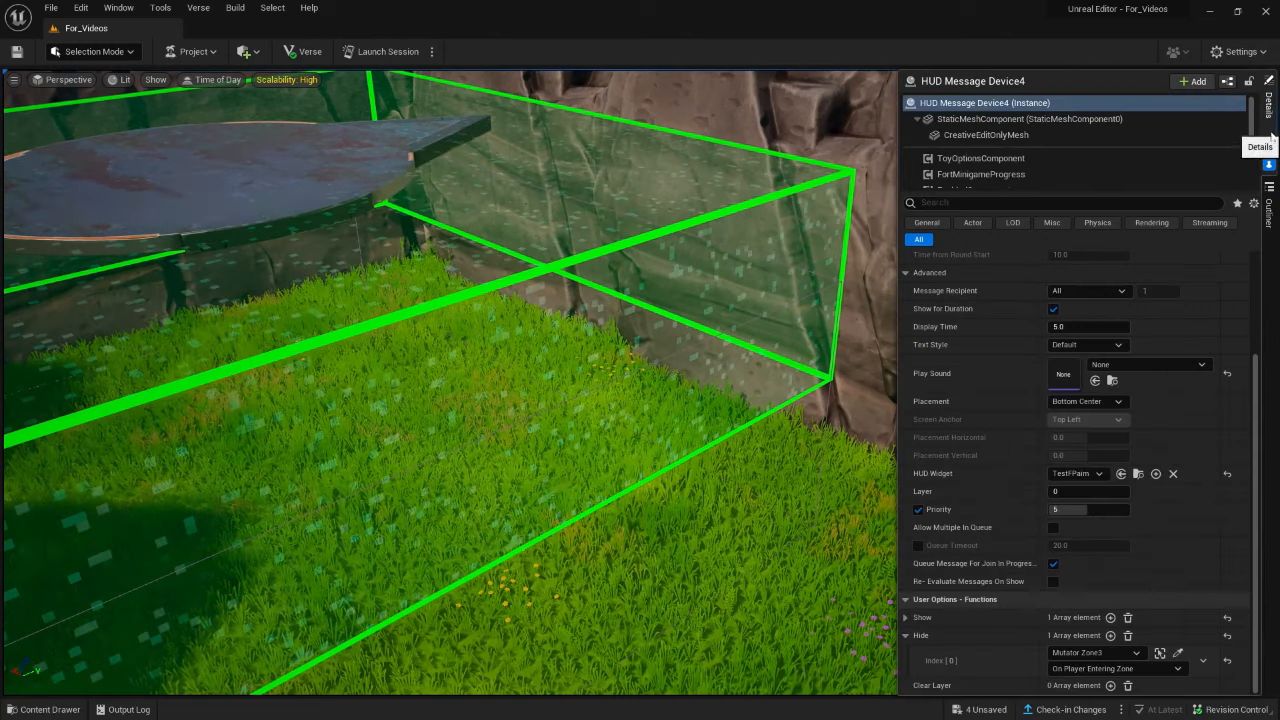
pyautogui.click(507, 662)
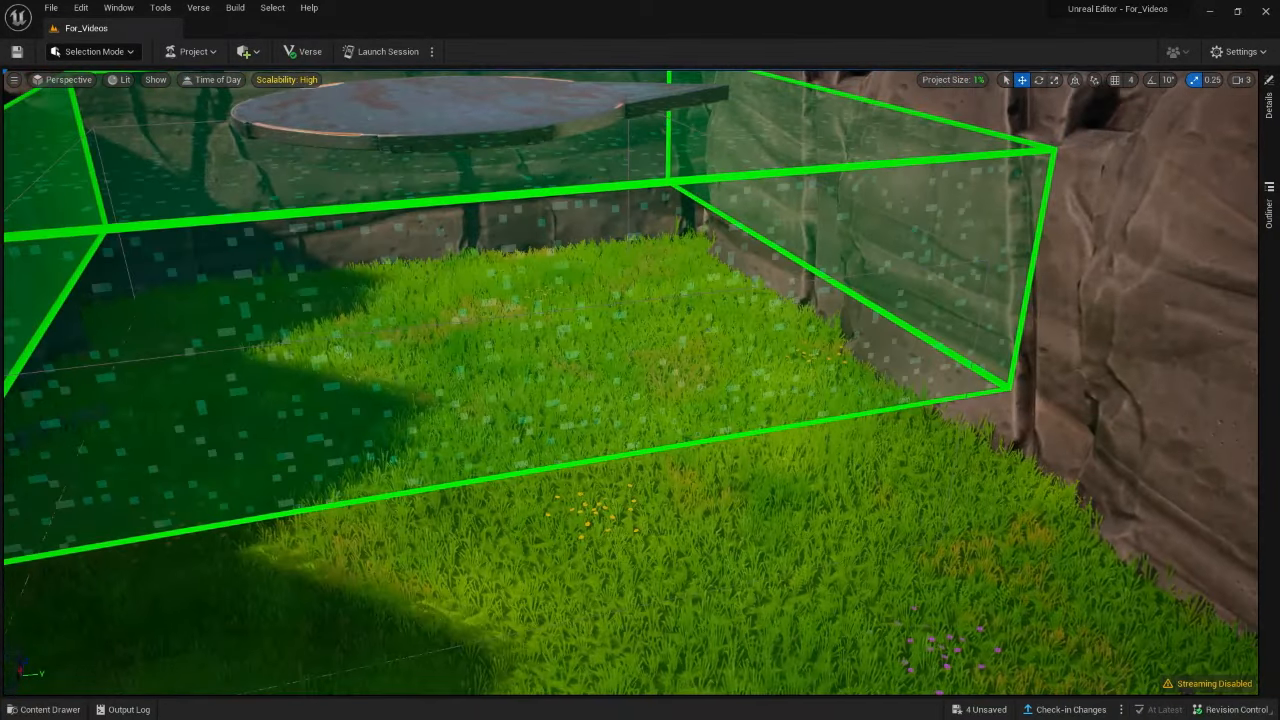
pyautogui.moveTo(794, 472); pyautogui.dragTo(680, 470, button='right')
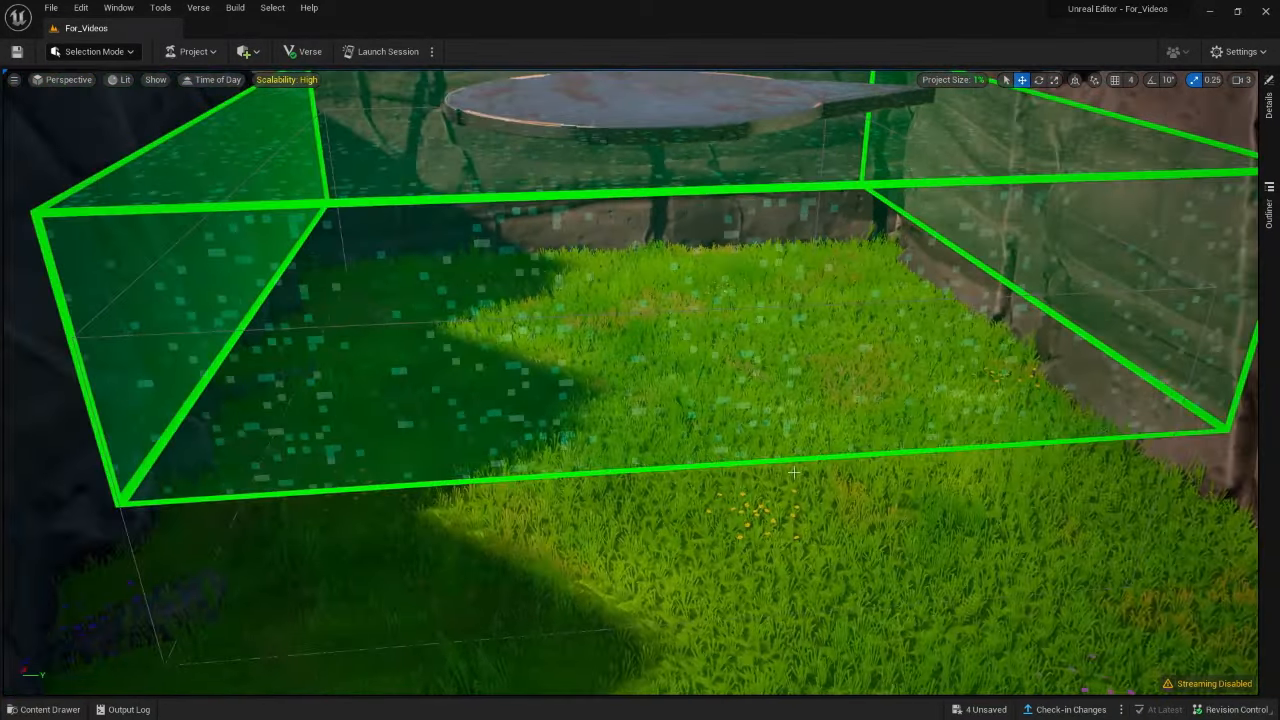
pyautogui.scroll(5, 792, 474)
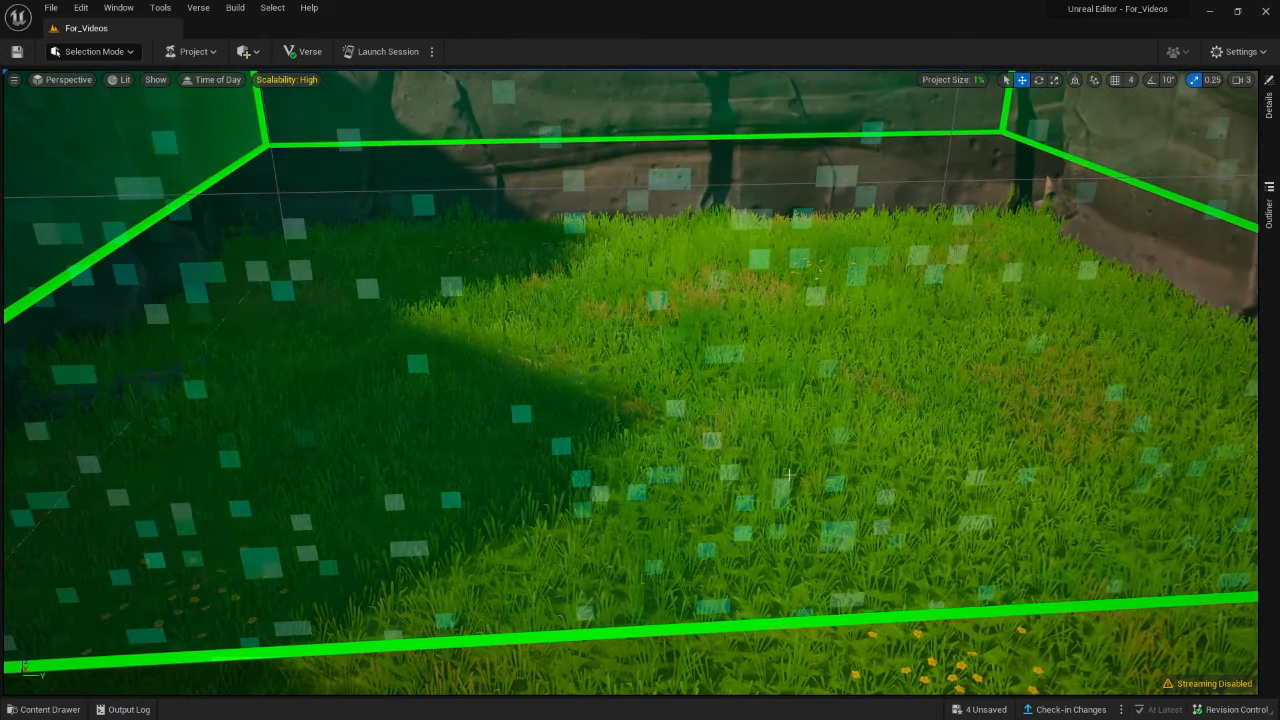
pyautogui.moveTo(781, 501); pyautogui.dragTo(1050, 500, button='right')
pyautogui.scroll(-5, 768, 513)
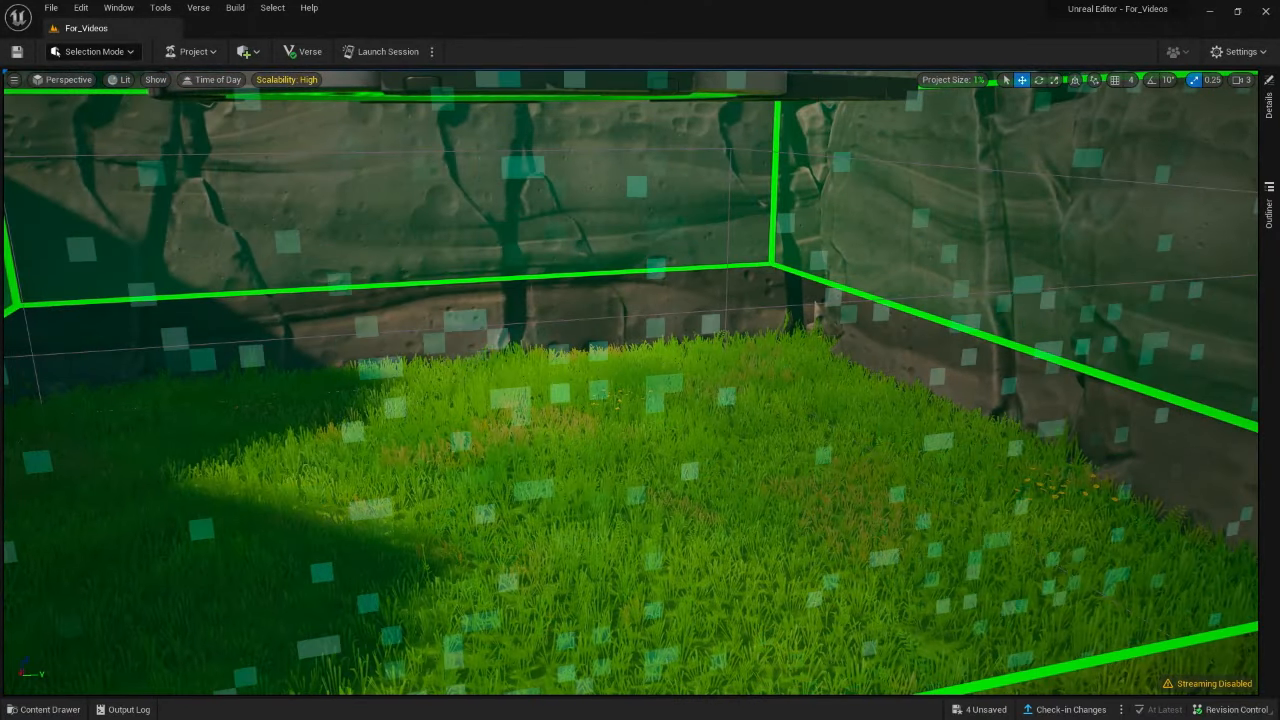
# Clear the device search and look through all Fortnite content for "gun" to find a weapon for the island.
pyautogui.scroll(-4, 748, 513)
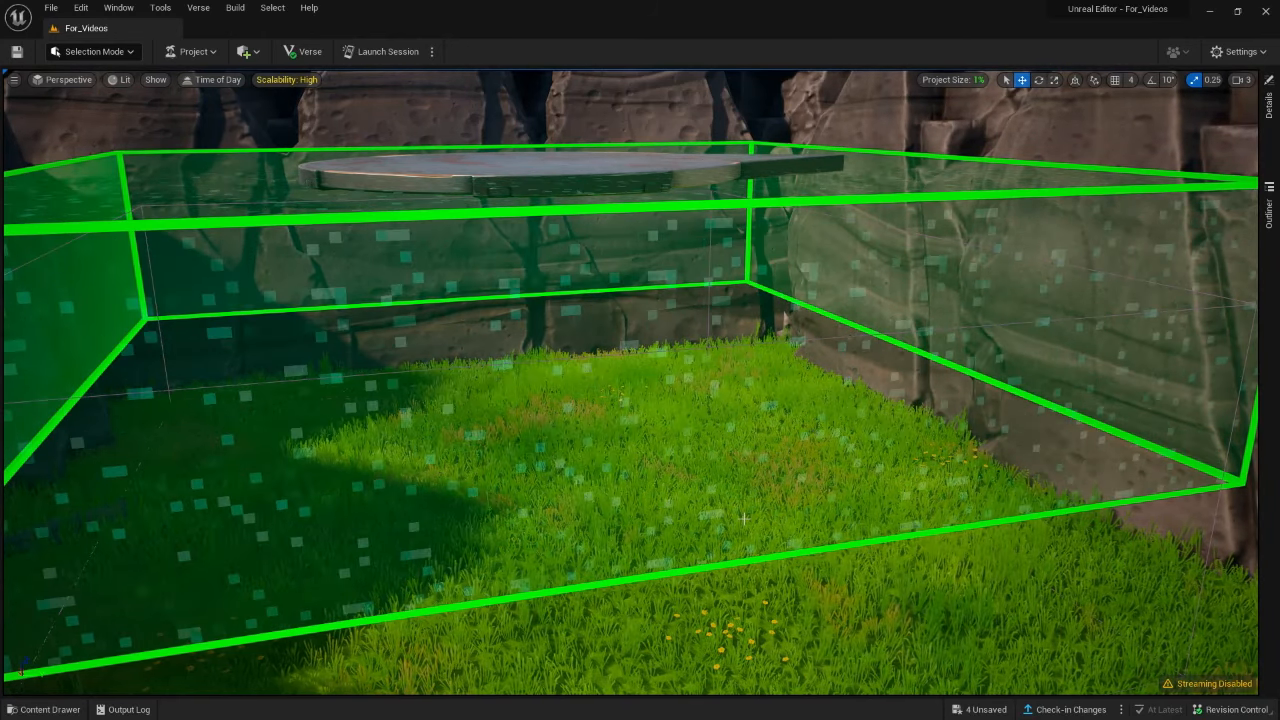
pyautogui.moveTo(738, 518); pyautogui.dragTo(884, 546, button='right')
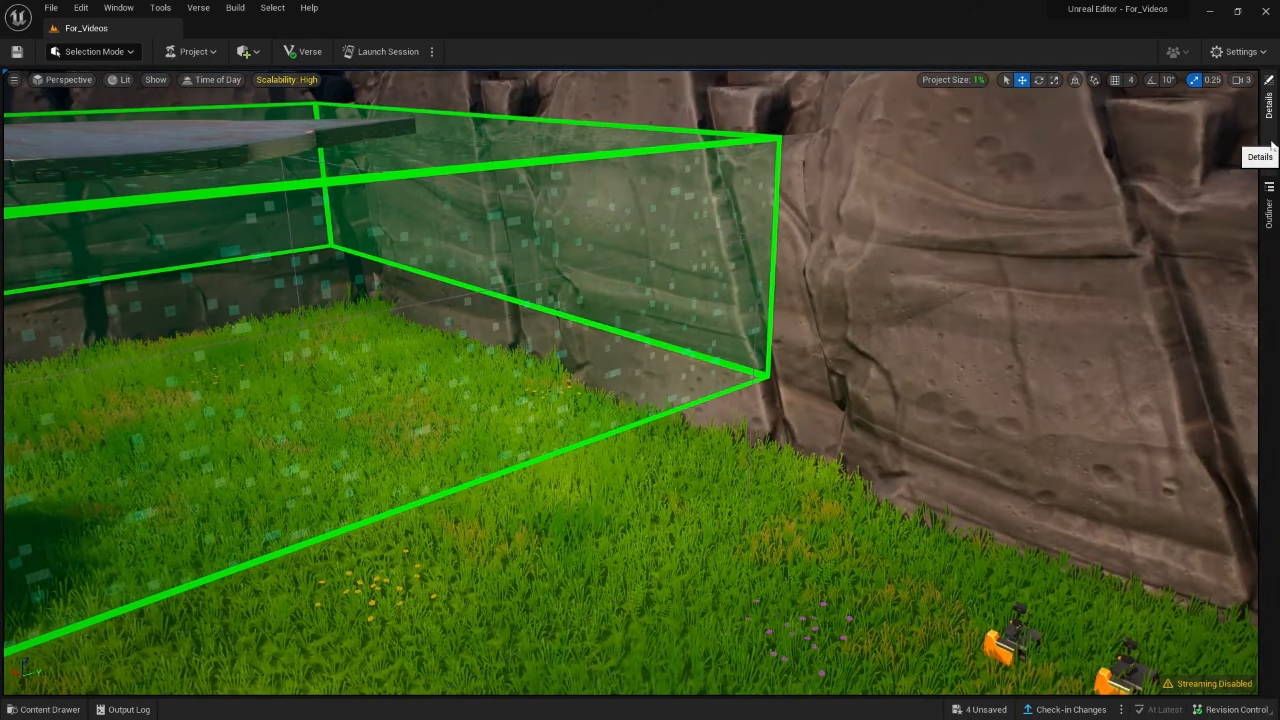
pyautogui.click(1273, 147)
pyautogui.click(1273, 147)
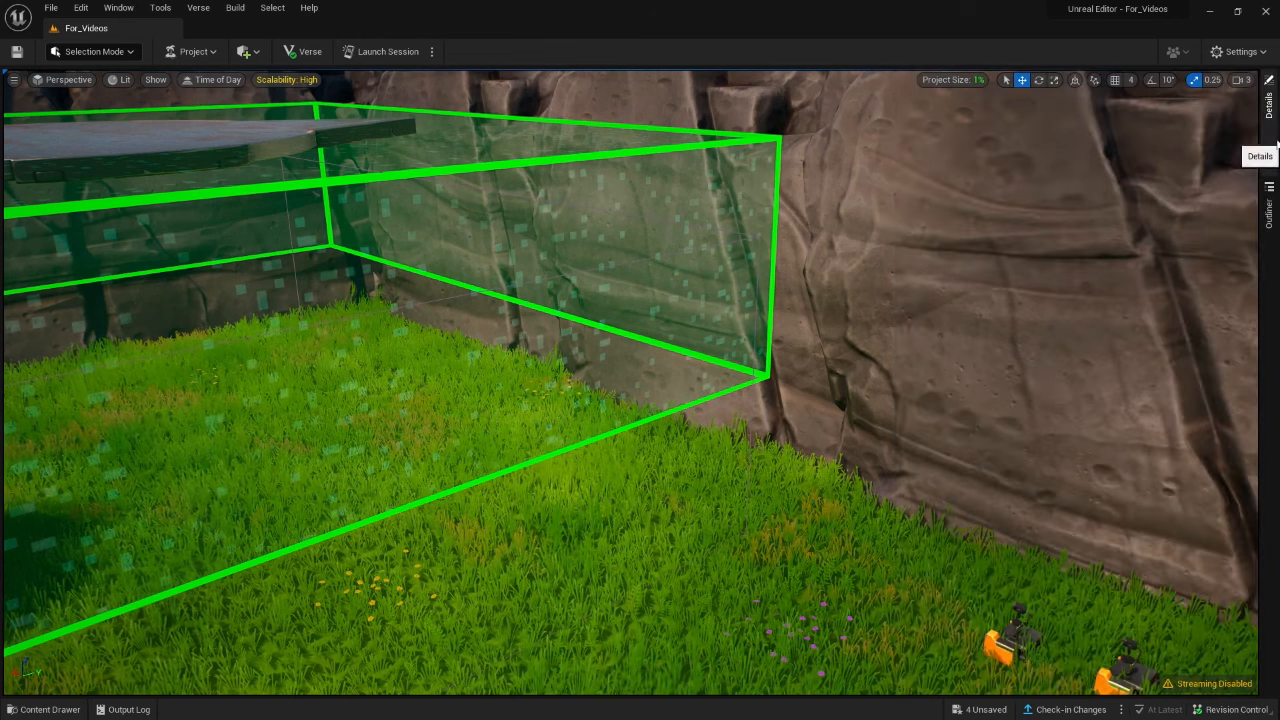
pyautogui.click(43, 709)
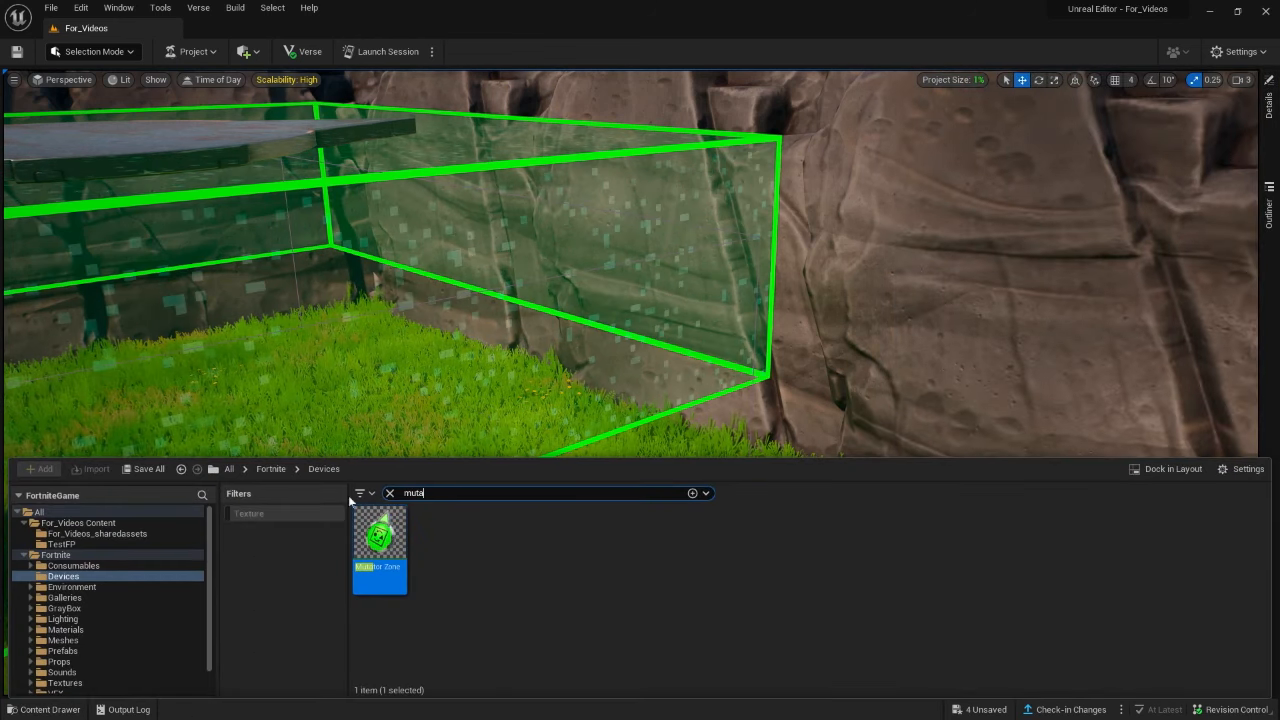
pyautogui.click(390, 493)
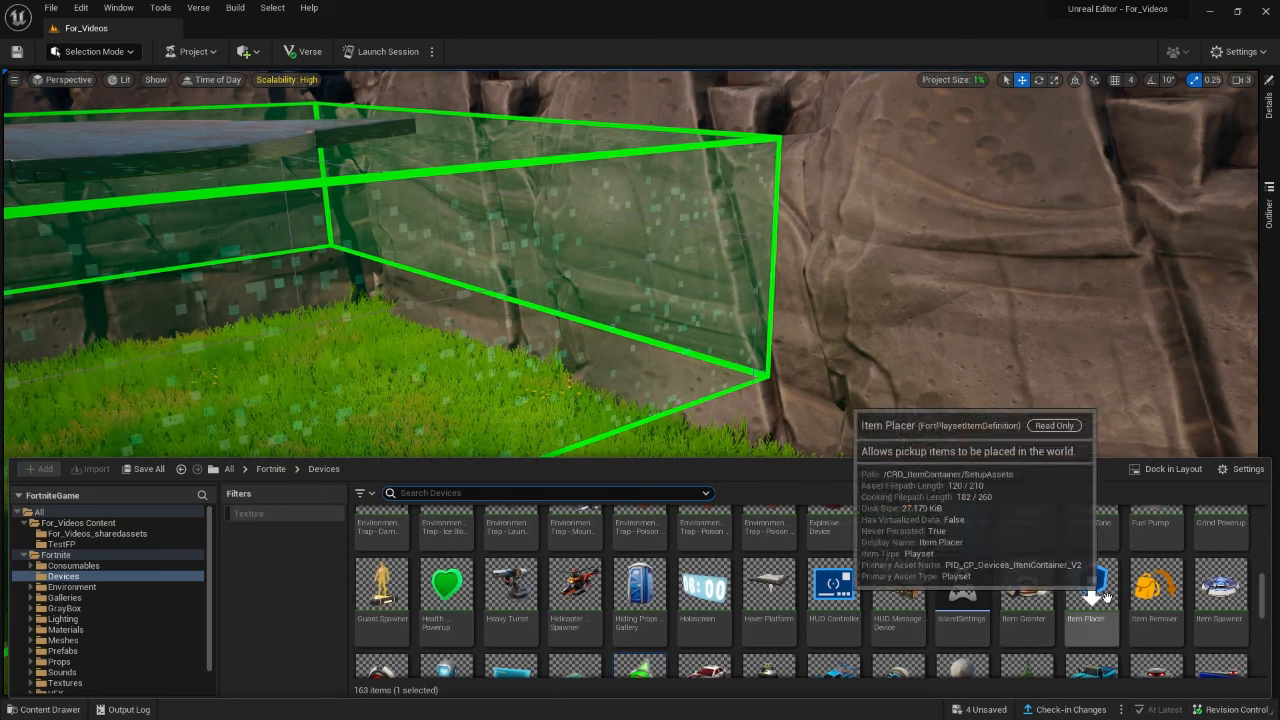
pyautogui.scroll(3, 406, 525)
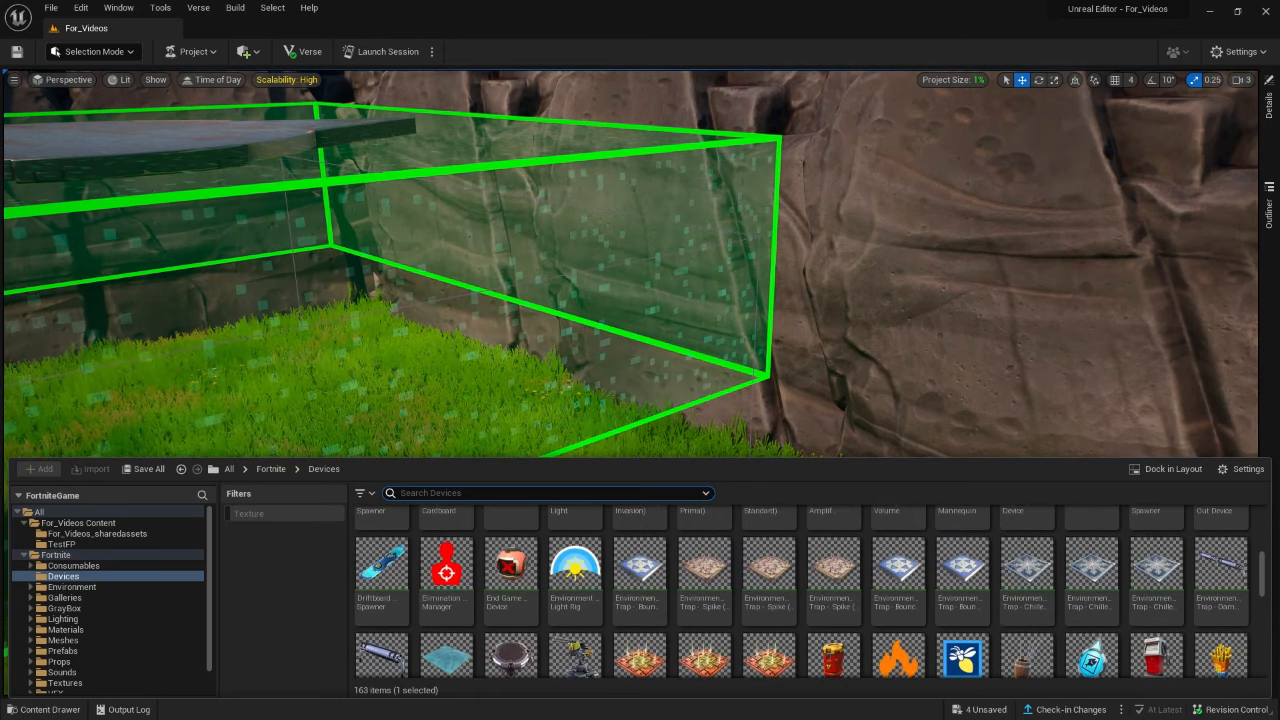
pyautogui.write('gun')
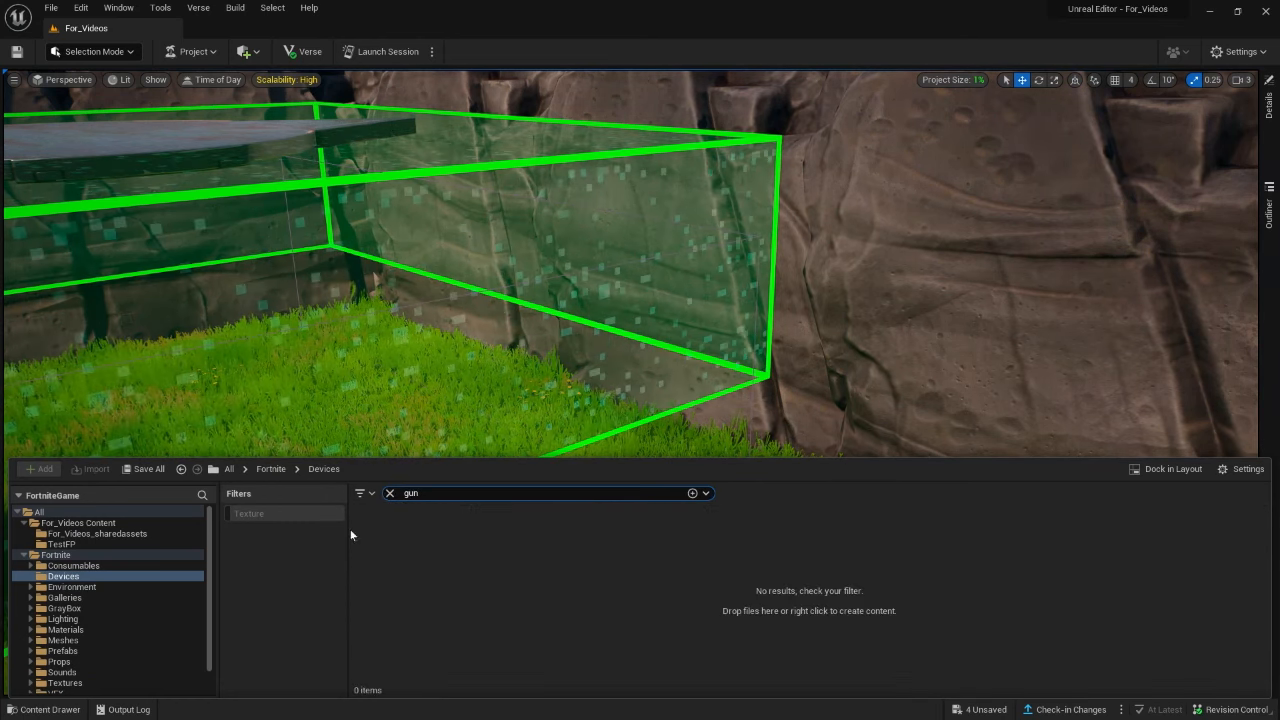
pyautogui.click(56, 555)
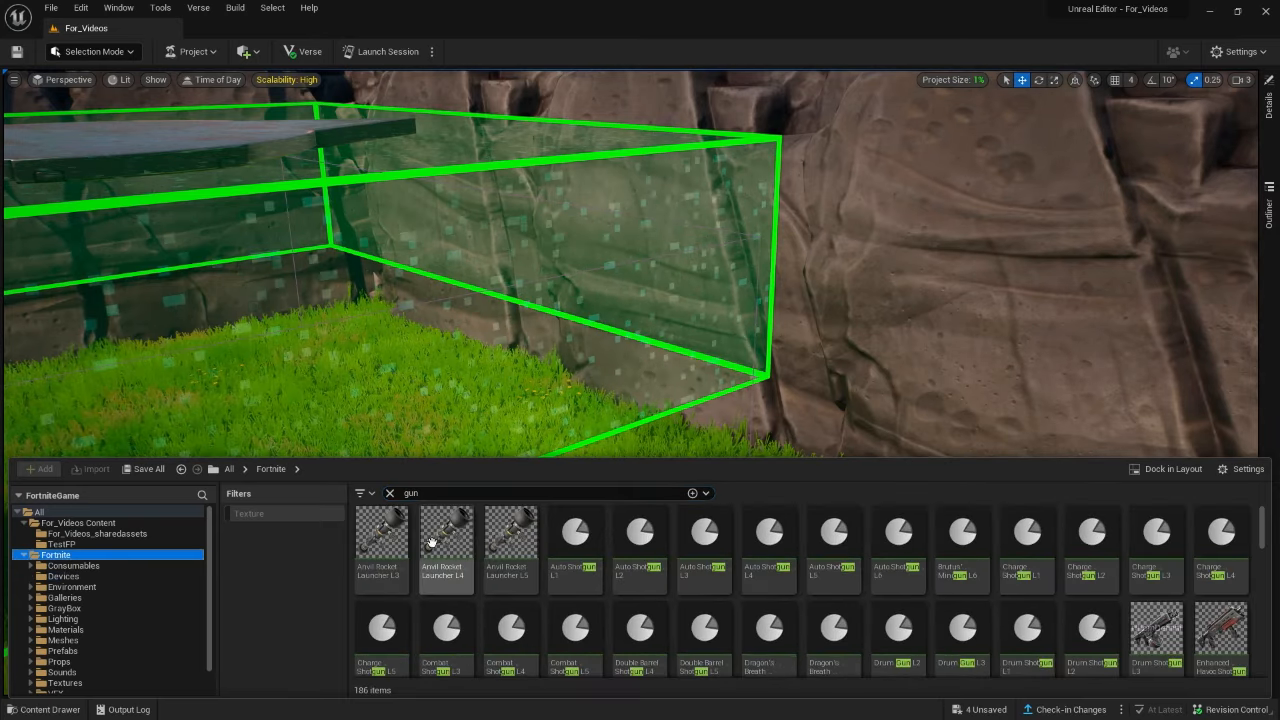
pyautogui.scroll(-5, 583, 548)
pyautogui.moveTo(574, 560); pyautogui.dragTo(840, 560)
pyautogui.moveTo(840, 560); pyautogui.dragTo(879, 603, button='right')
# Playtest the island by walking to the item spawner and picking up and equipping the Combat Pistol.
pyautogui.press('s')
pyautogui.press('w')
pyautogui.press('s')
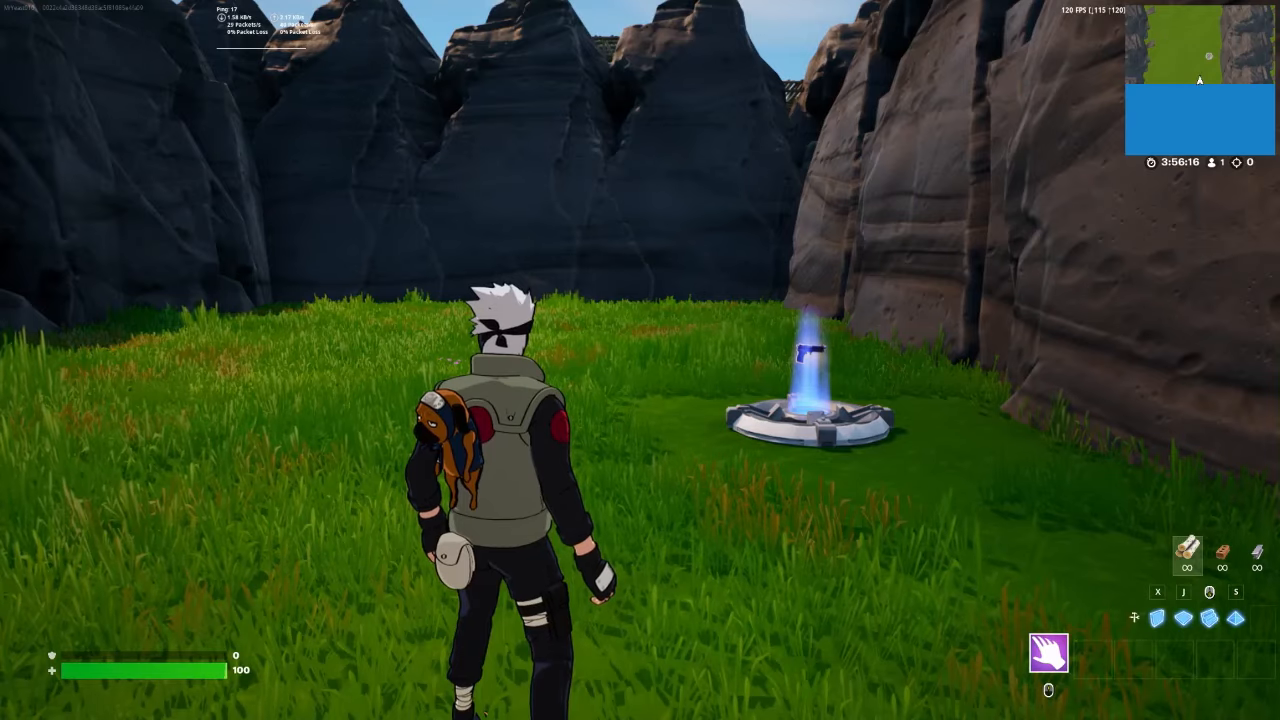
pyautogui.press('w')
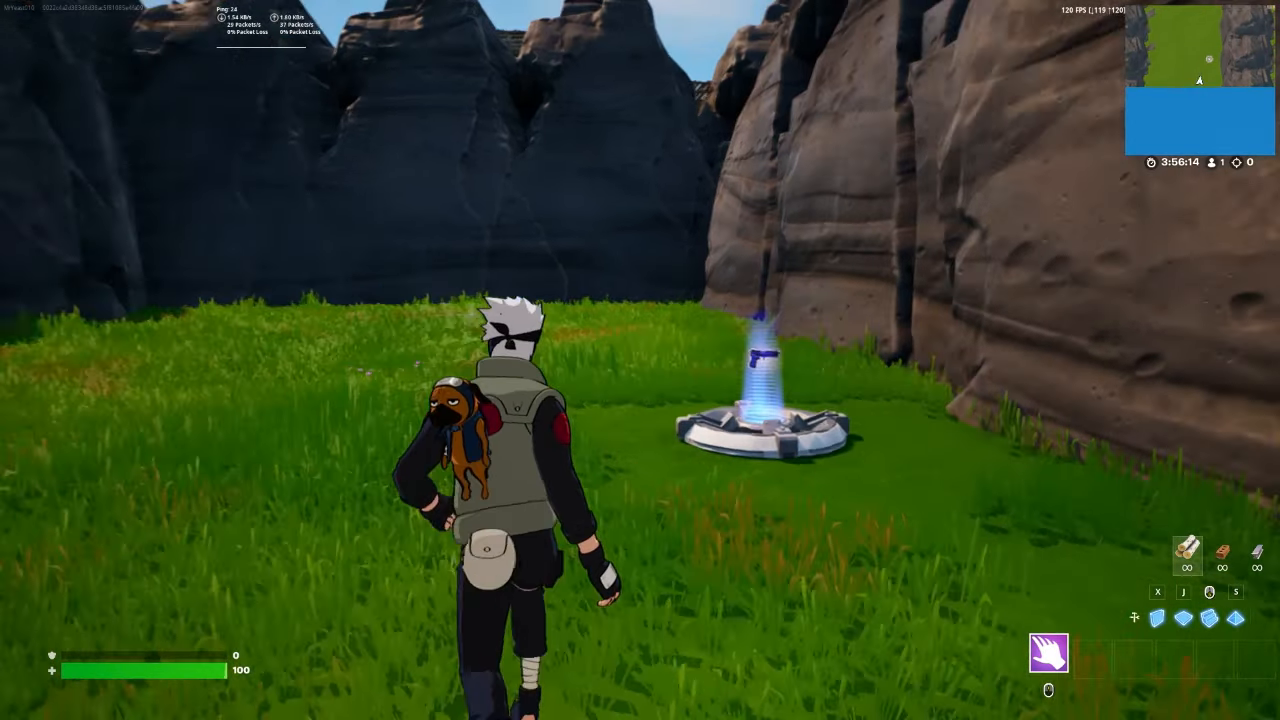
pyautogui.press('7')
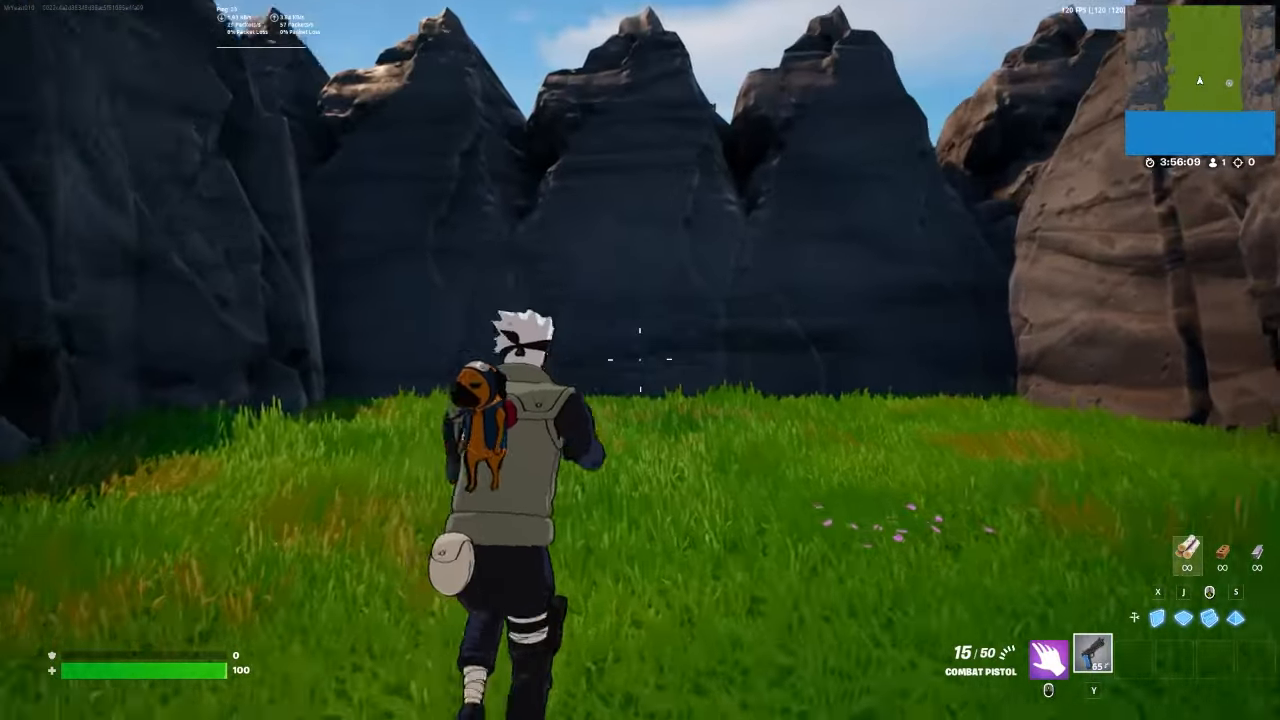
# Test the first-person overlays by aiming the Combat Pistol, firing at the cliff wall and reloading.
pyautogui.rightClick(640, 360)
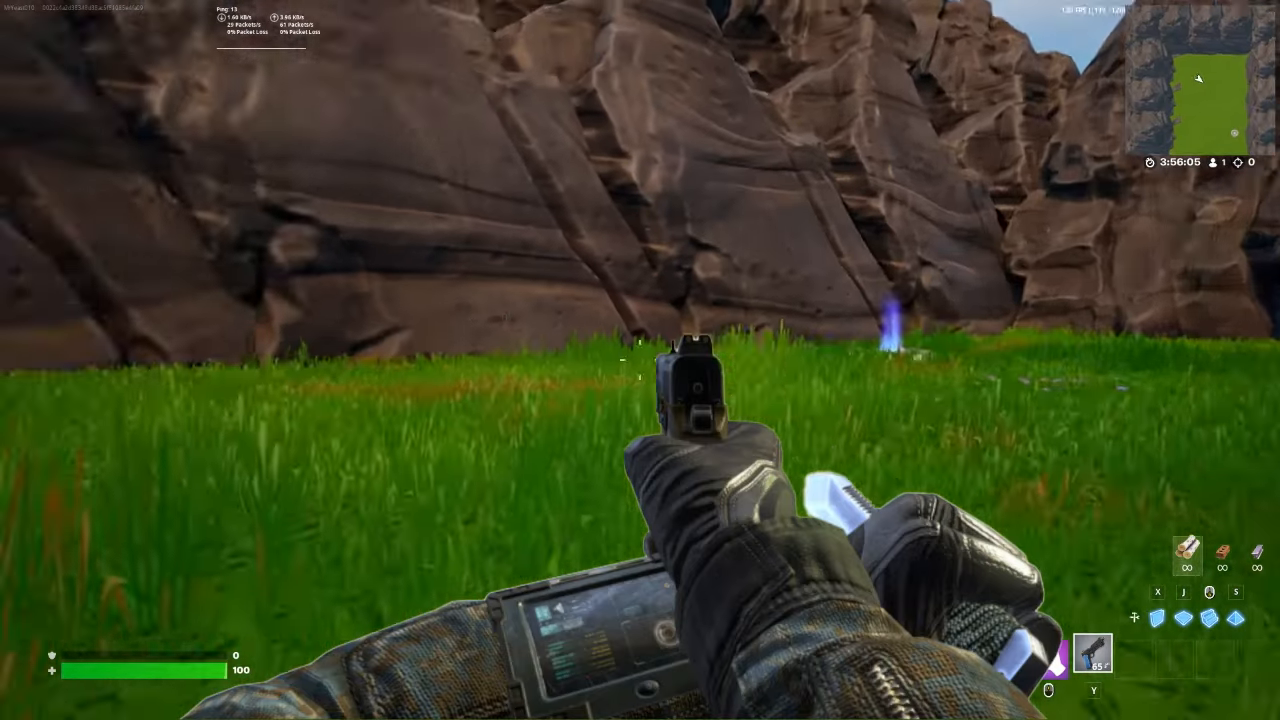
pyautogui.click(640, 360)
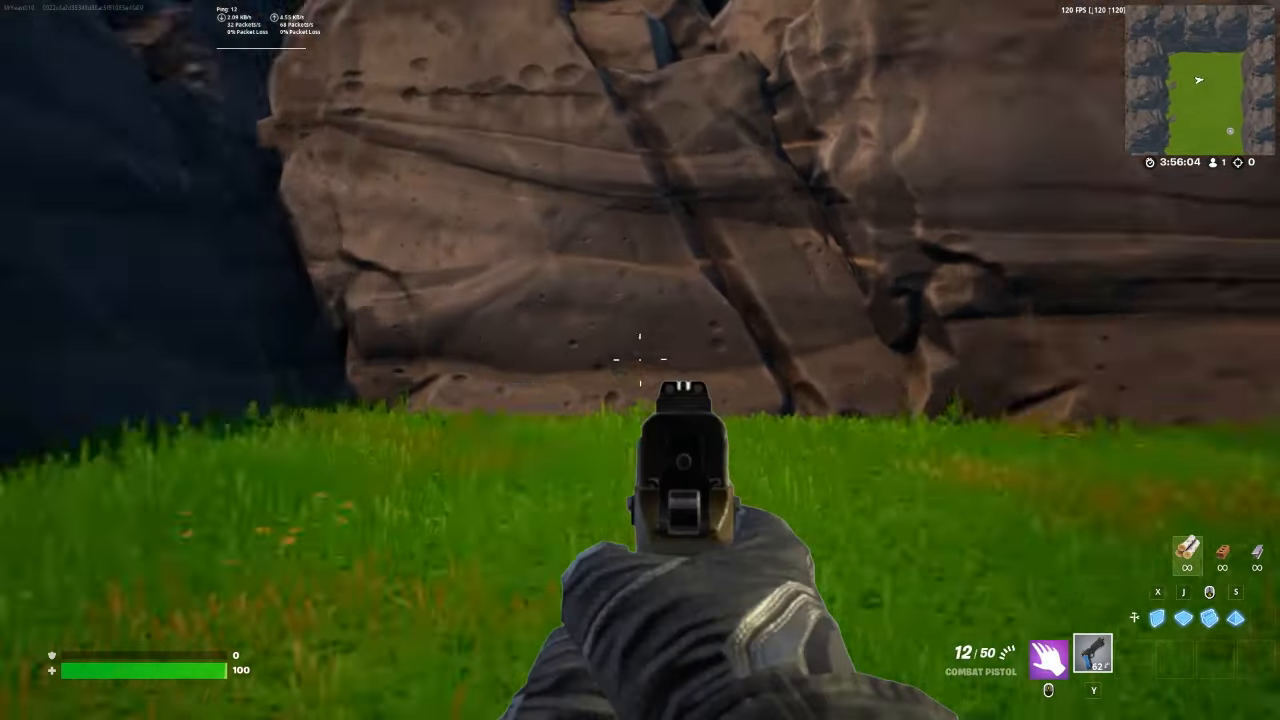
pyautogui.press('r')
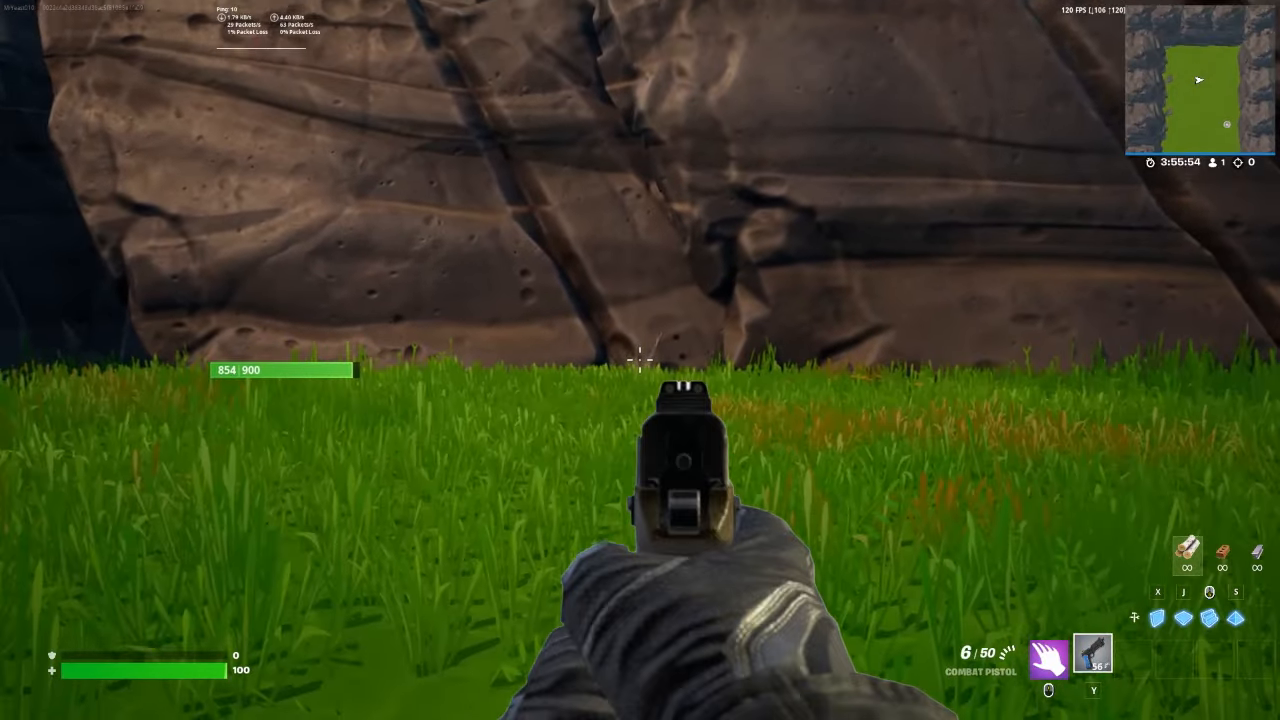
pyautogui.press('r')
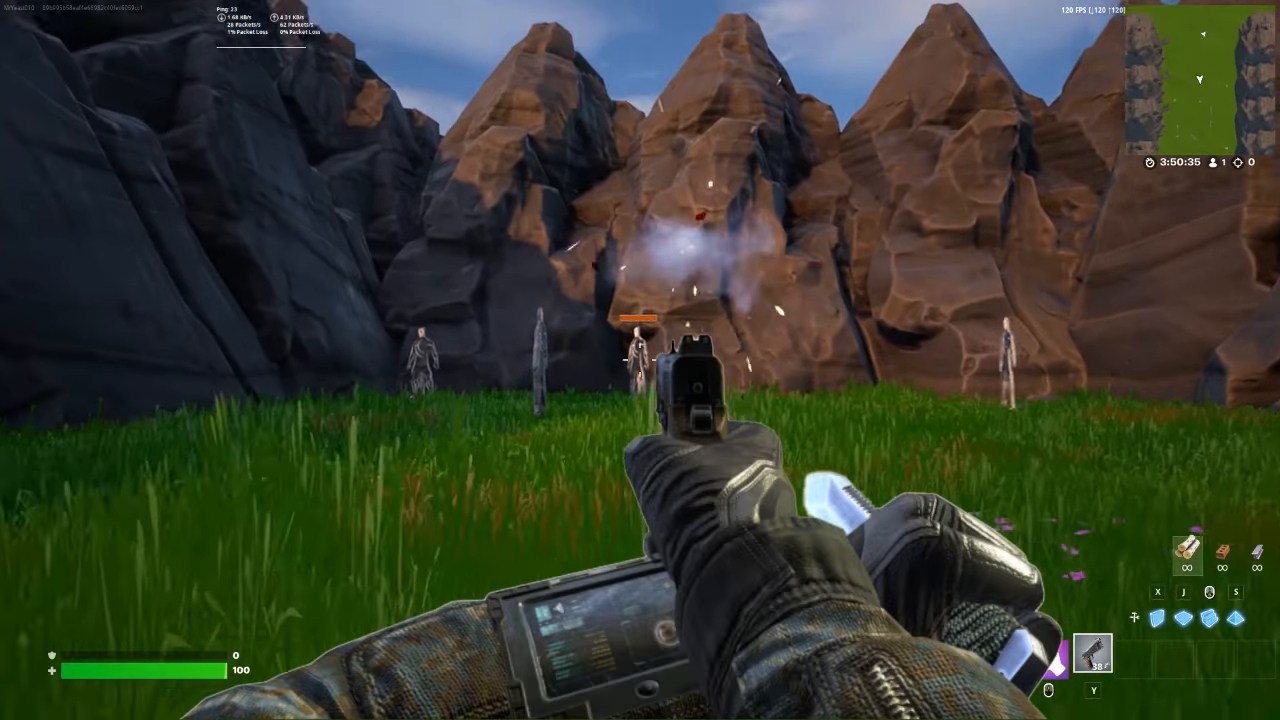
# Fire the Pistol repeatedly at the target dummies, both aiming and from the hip, to test the overlay swap.
pyautogui.click(640, 356)
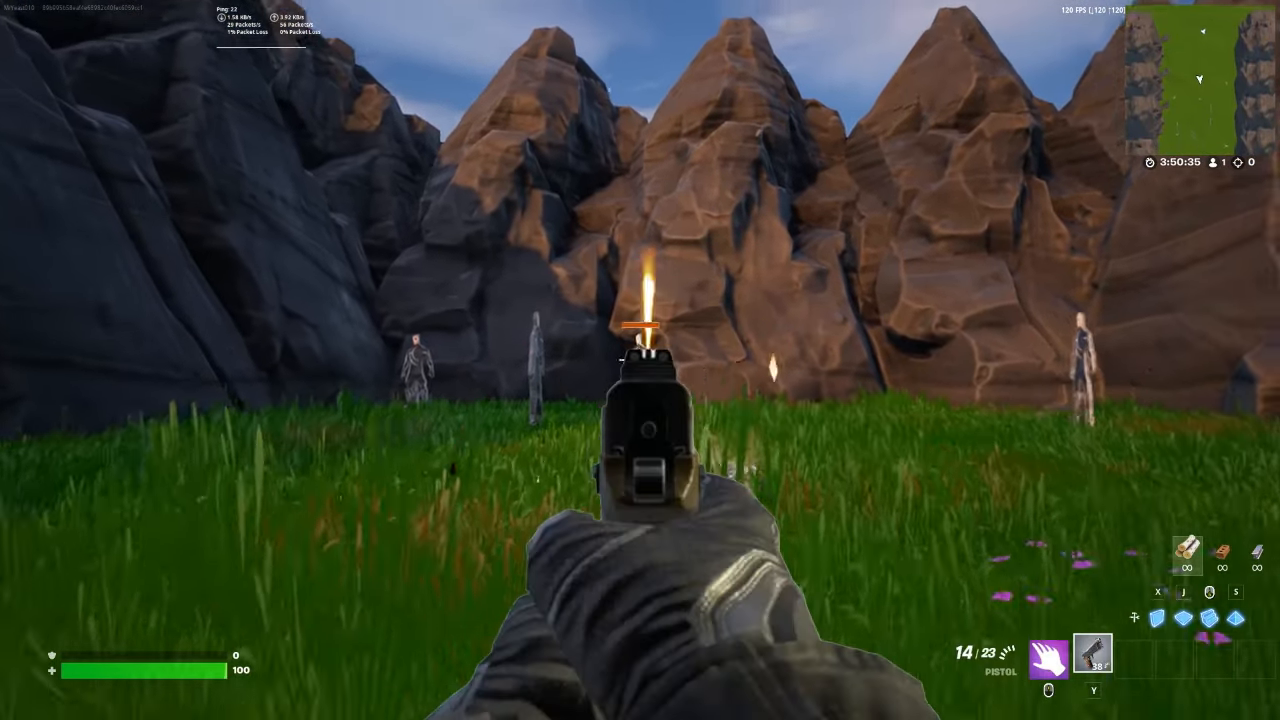
pyautogui.press('r')
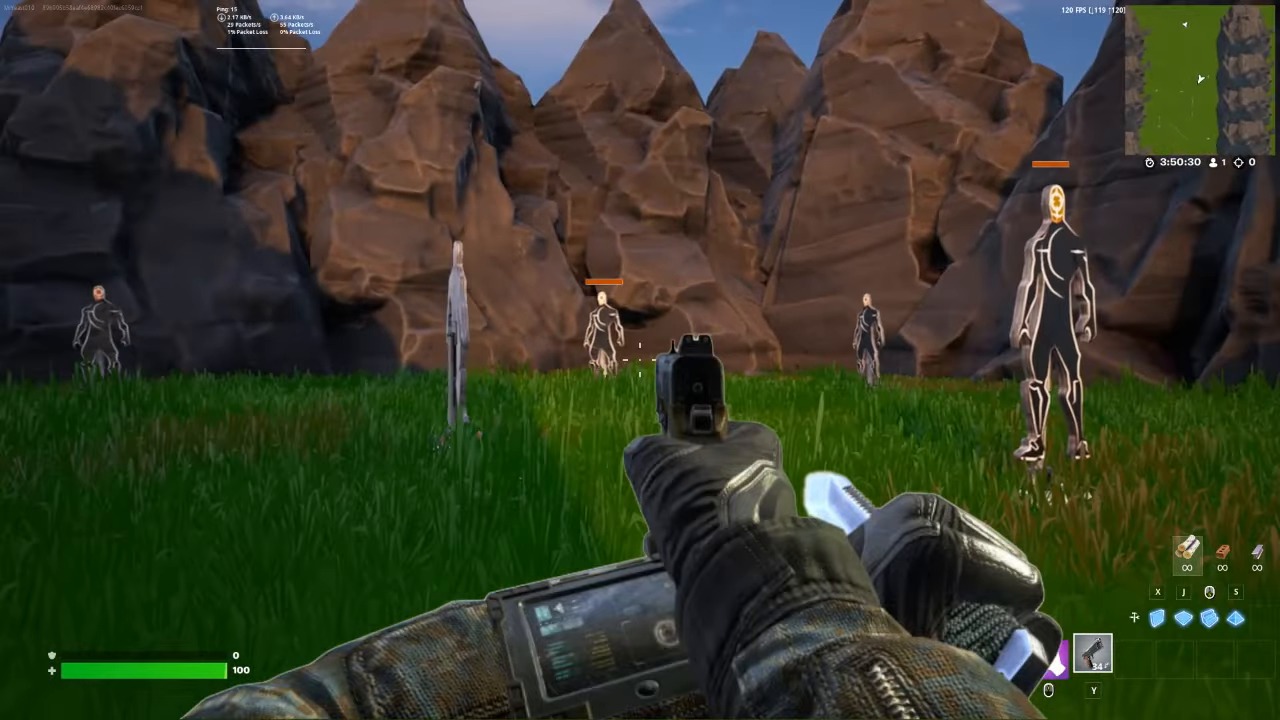
pyautogui.click(640, 360)
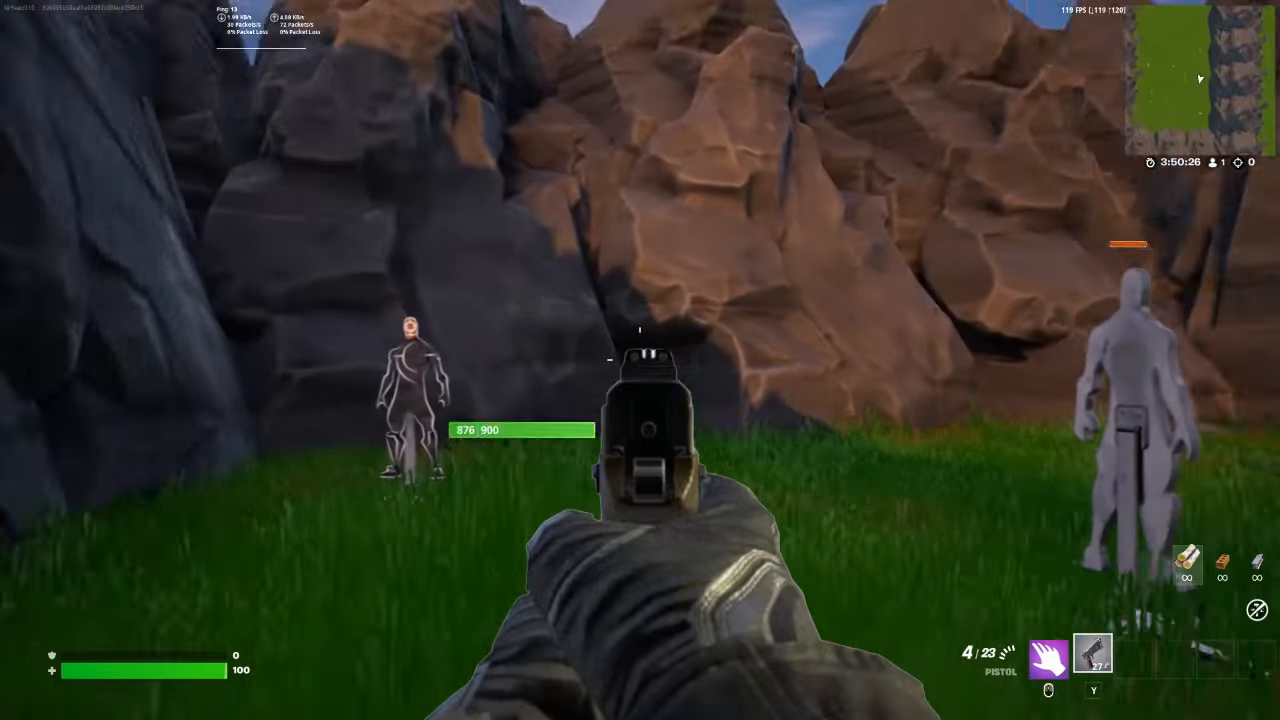
pyautogui.click(640, 360)
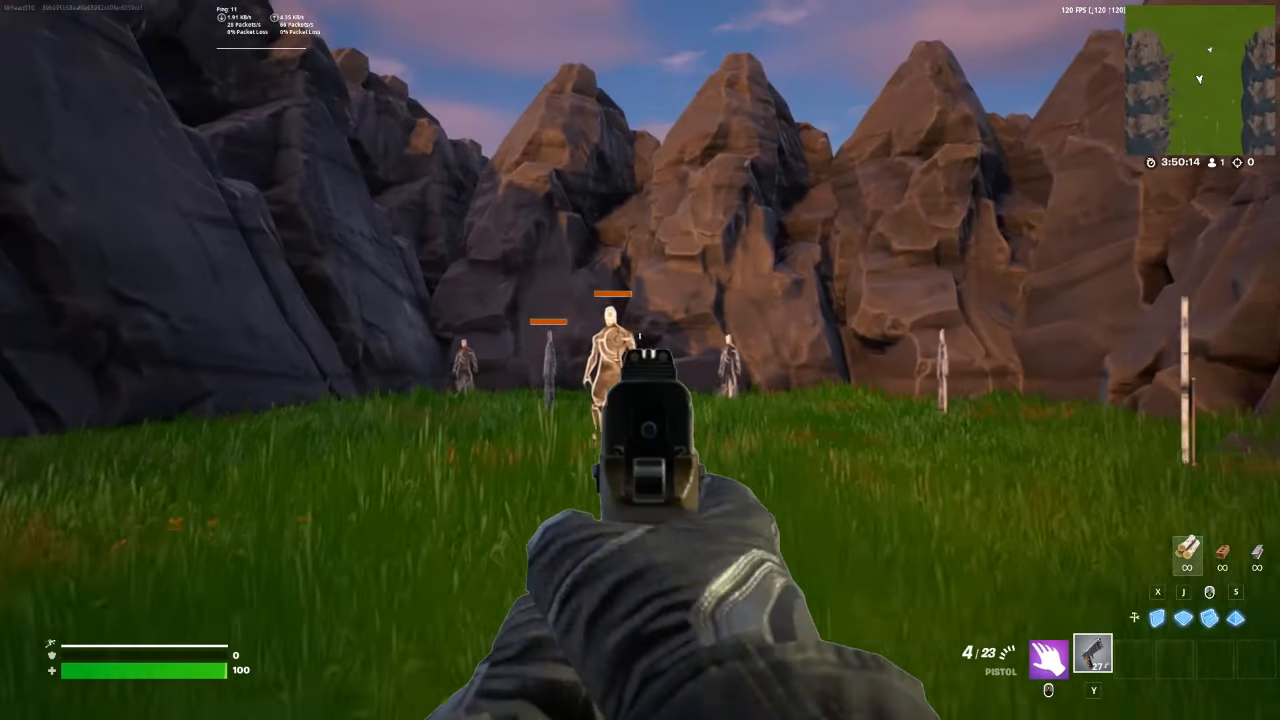
pyautogui.click(640, 360)
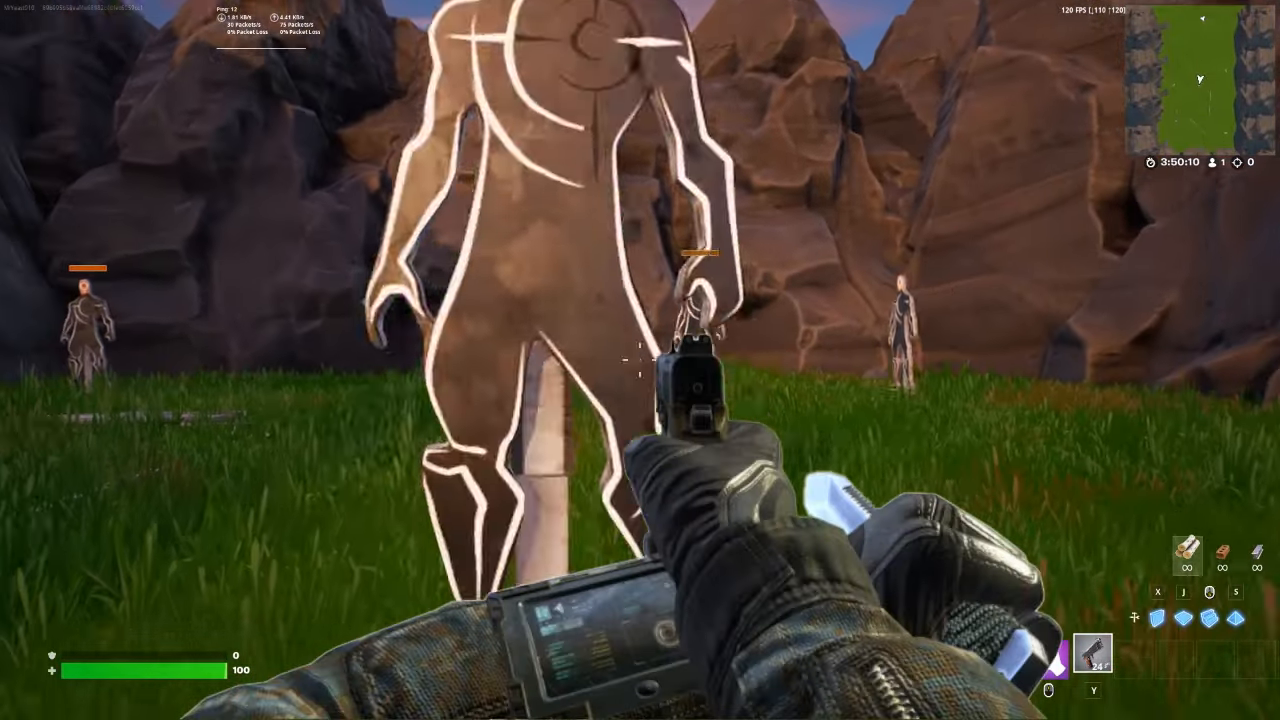
pyautogui.click(640, 360)
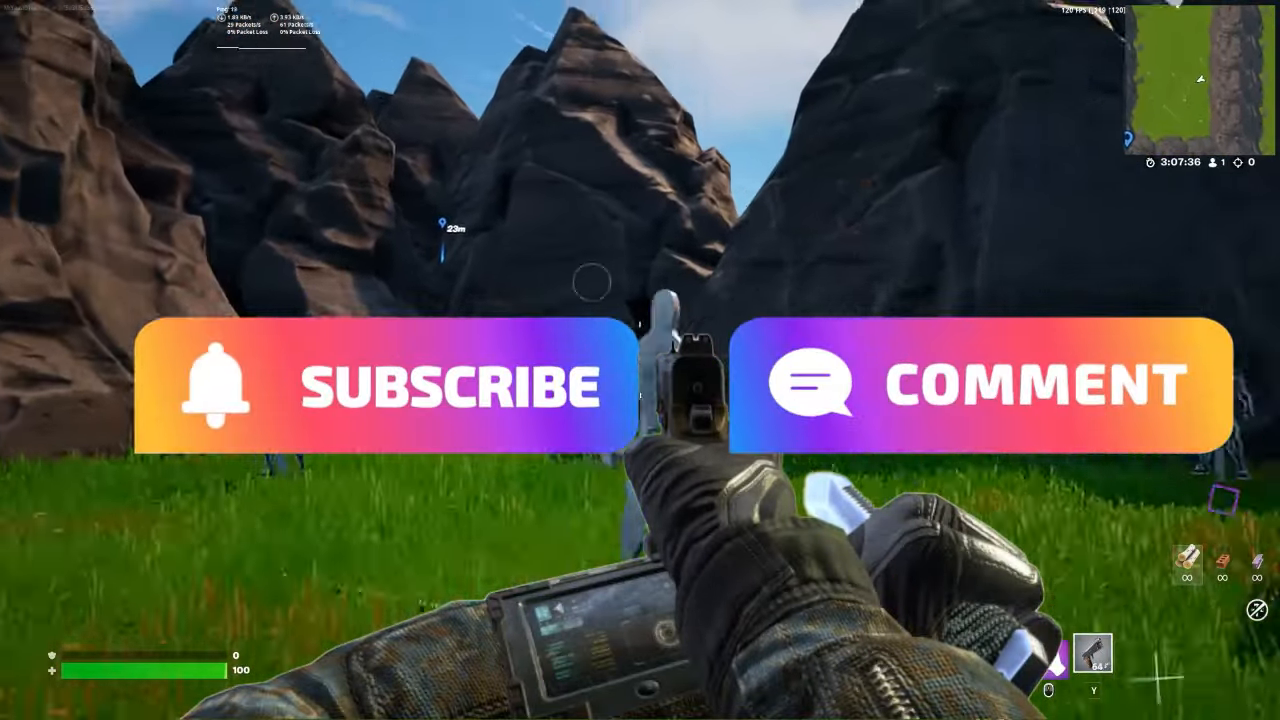
pyautogui.click(640, 360)
pyautogui.click(640, 360)
pyautogui.click(640, 360)
pyautogui.click(640, 360)
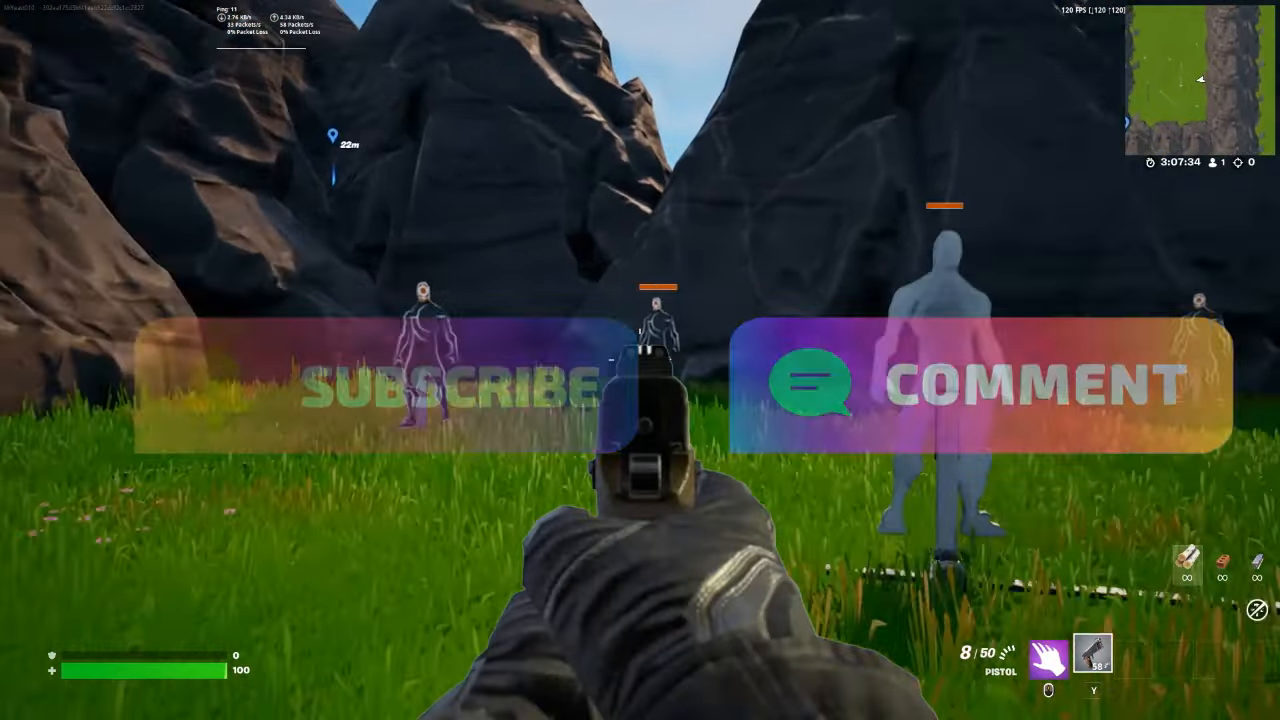
pyautogui.click(640, 360)
pyautogui.click(640, 360)
pyautogui.click(640, 360)
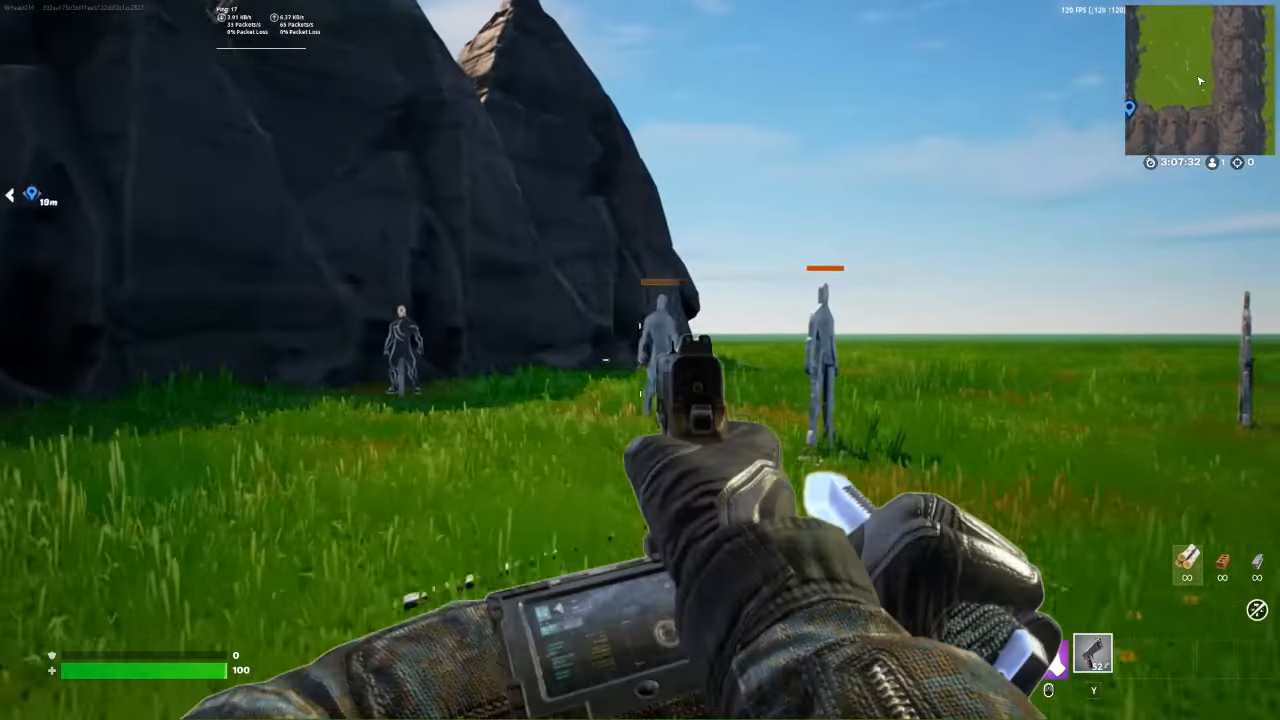